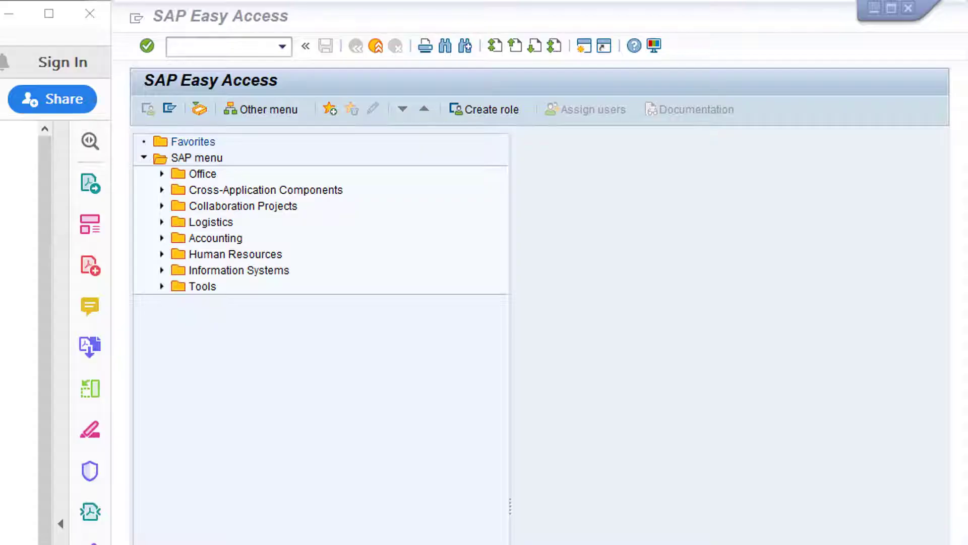
# Step: Expand Accounting > Financial Accounting > Accounts Payable > Document Entry and select FB60 - Invoice
pyautogui.click(225, 240)
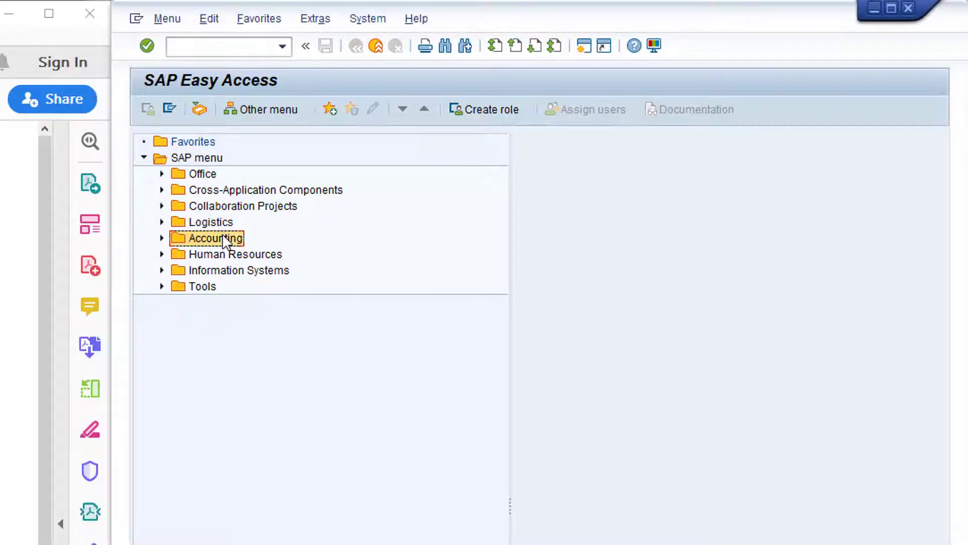
pyautogui.click(162, 238)
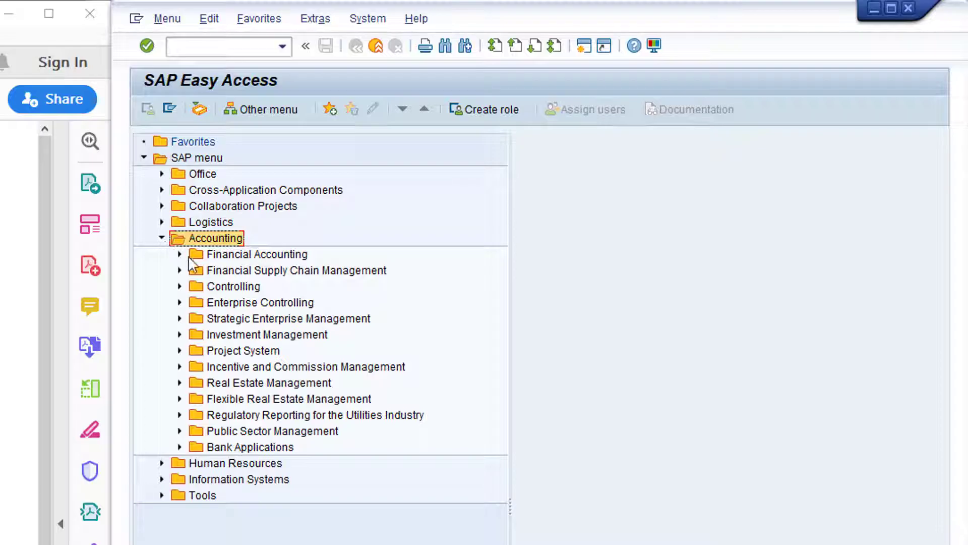
pyautogui.click(244, 254)
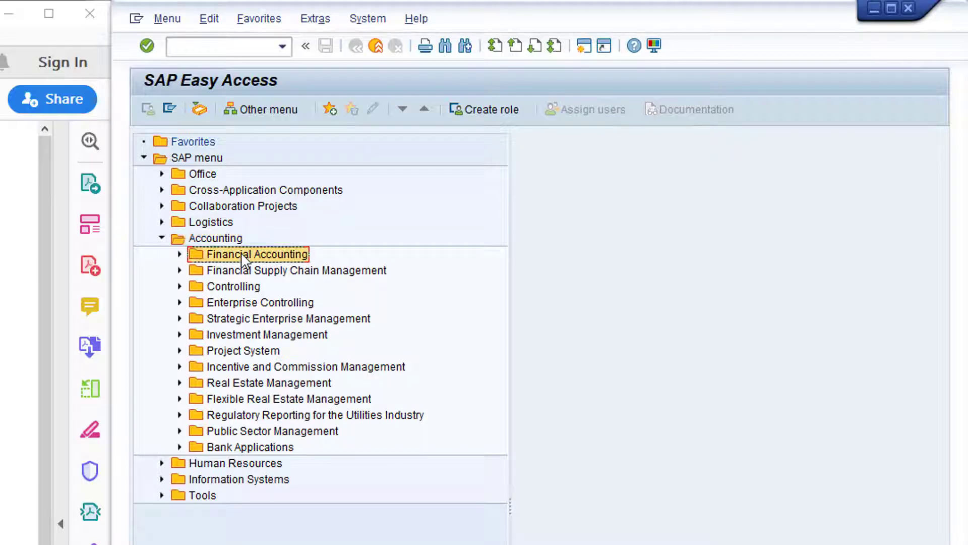
pyautogui.click(180, 255)
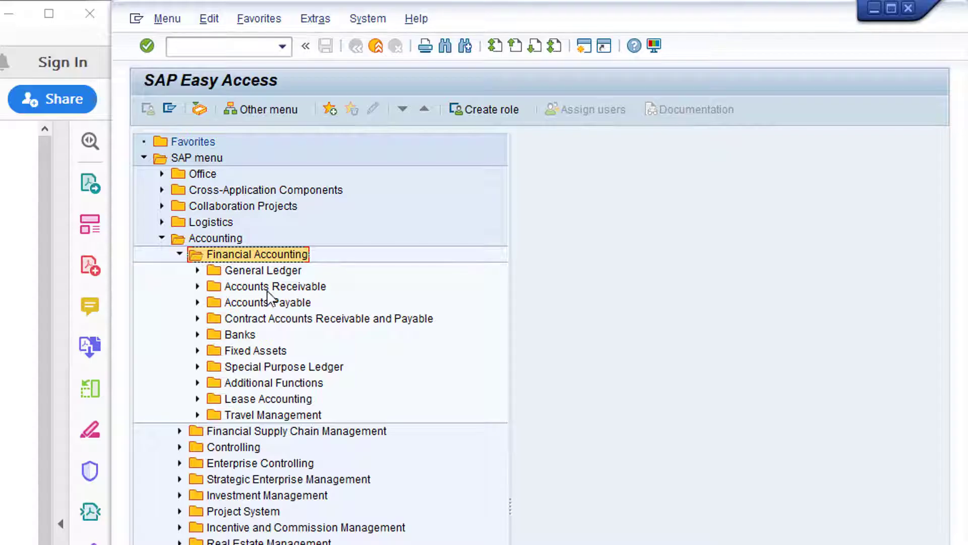
pyautogui.click(272, 304)
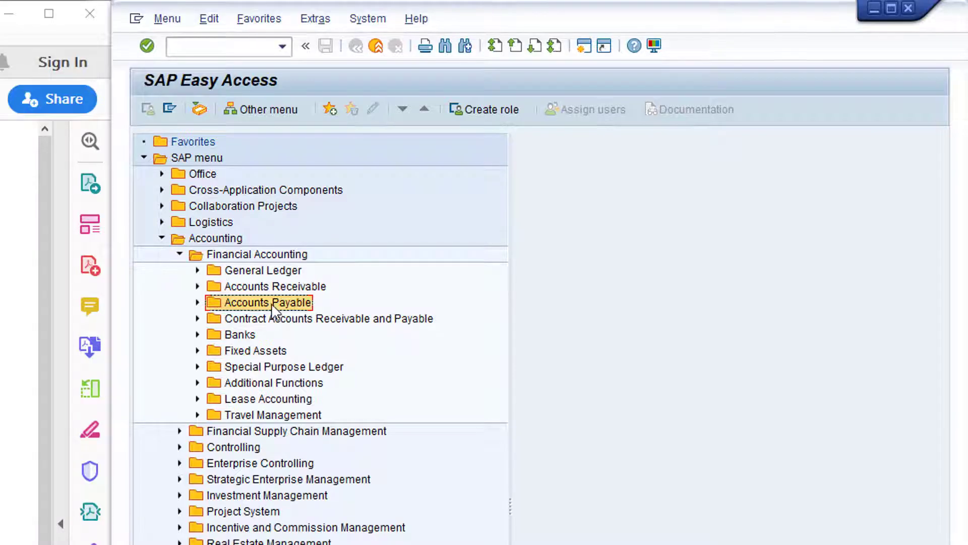
pyautogui.click(198, 302)
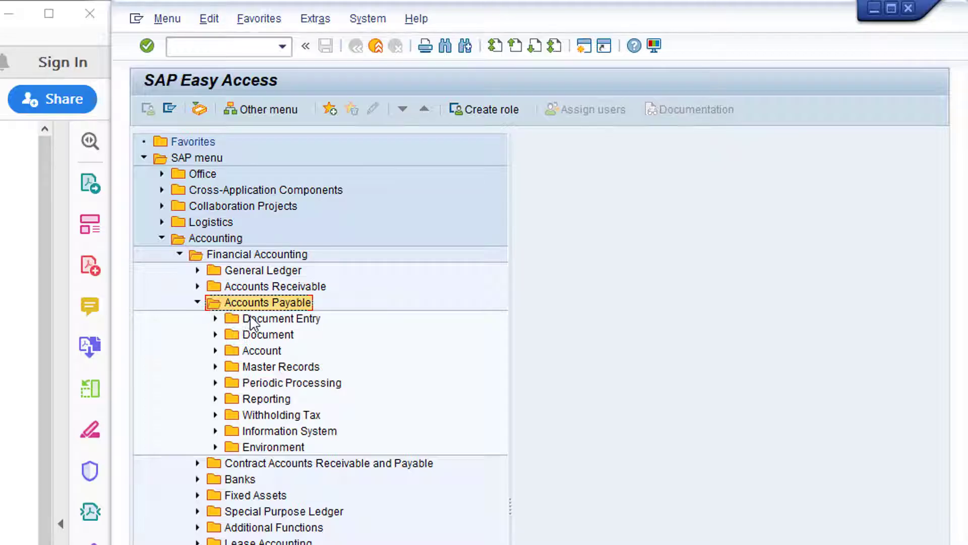
pyautogui.click(244, 319)
pyautogui.click(215, 318)
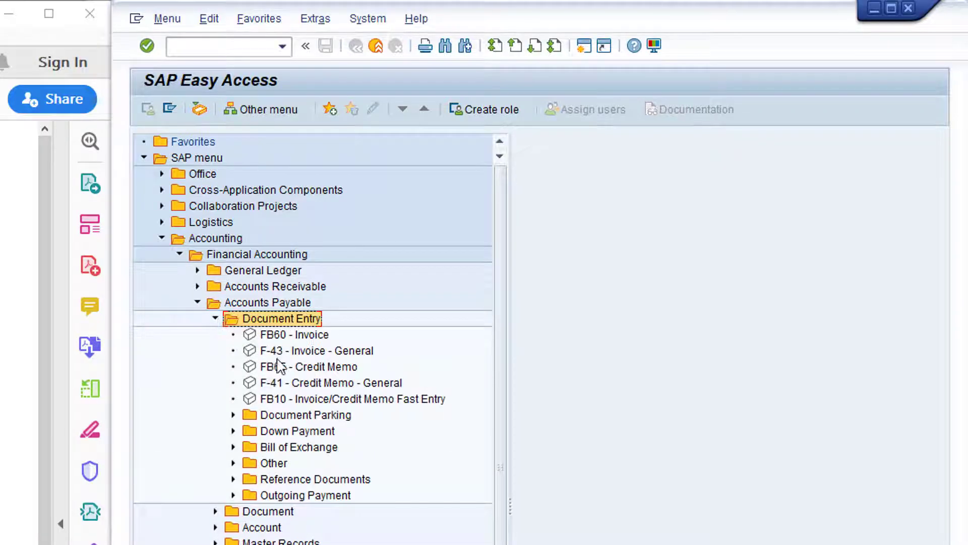
pyautogui.click(307, 334)
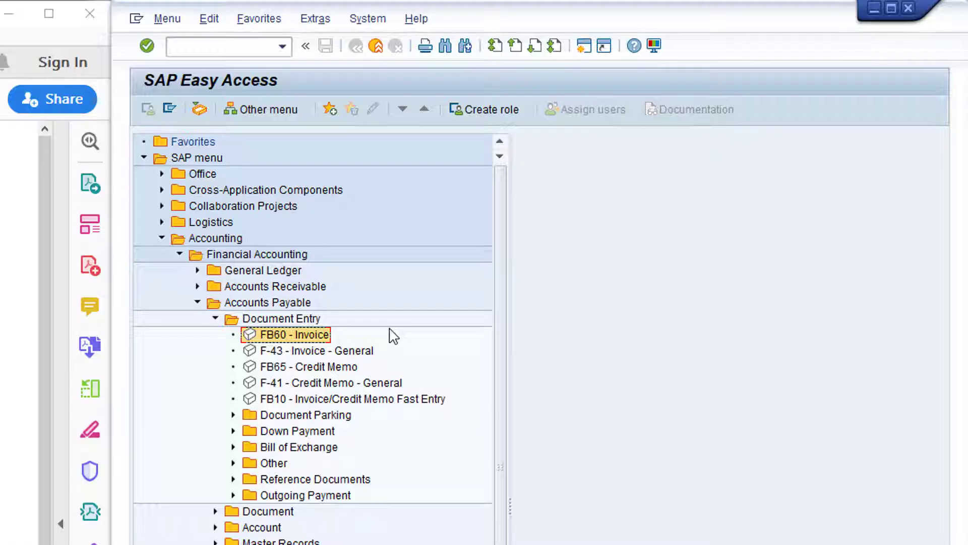
# Step: Add FB60 - Invoice to Favorites and rename the favorite to 'Post Non-PO-Invoice'
pyautogui.rightClick(309, 339)
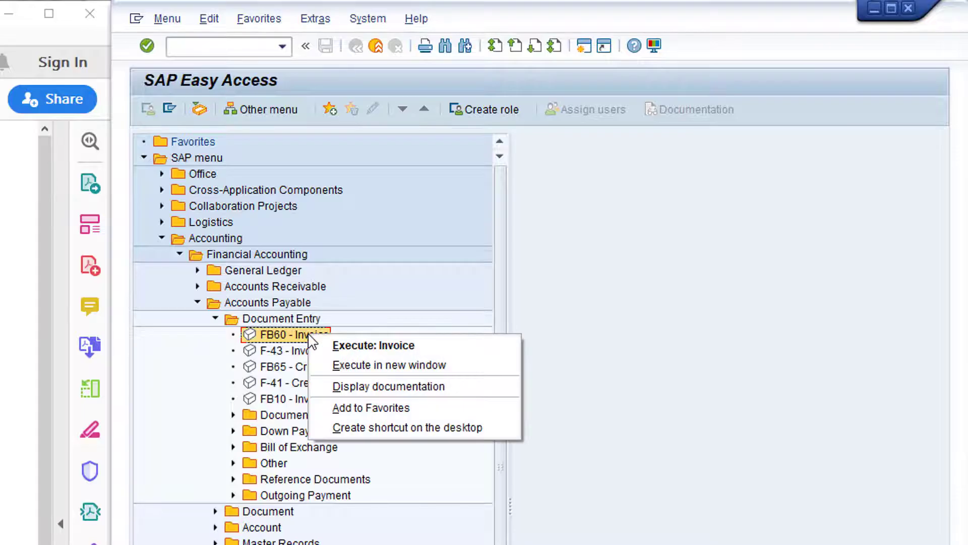
pyautogui.click(384, 408)
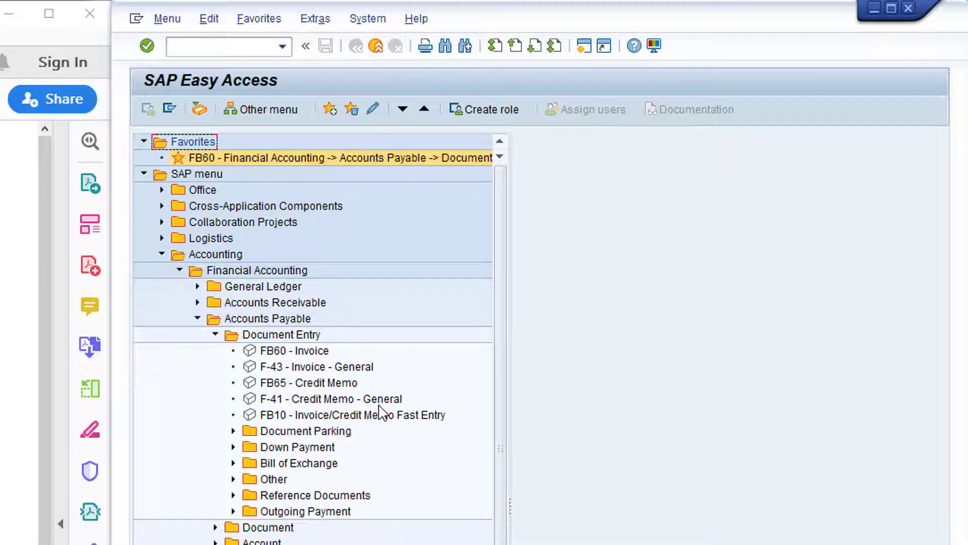
pyautogui.doubleClick(271, 158)
pyautogui.rightClick(271, 156)
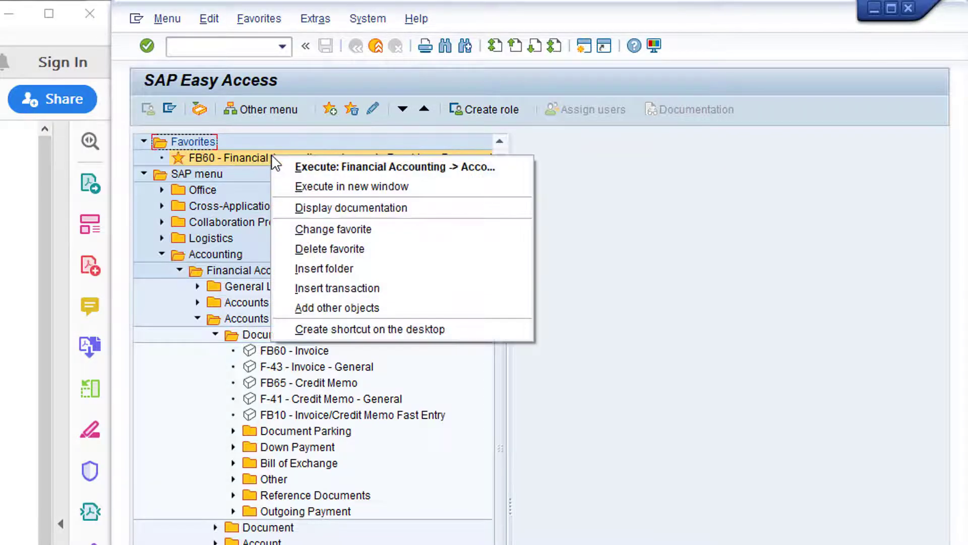
pyautogui.click(350, 230)
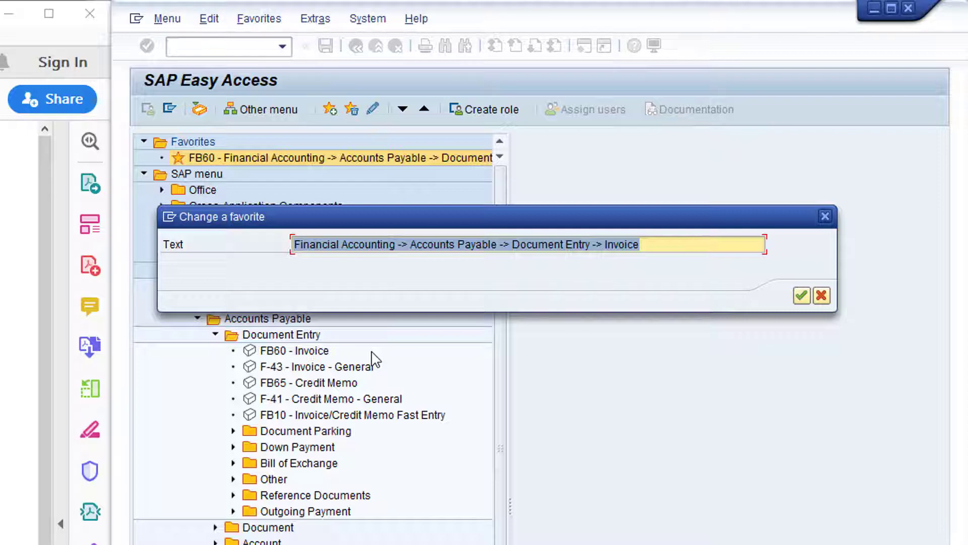
pyautogui.write('Post Non')
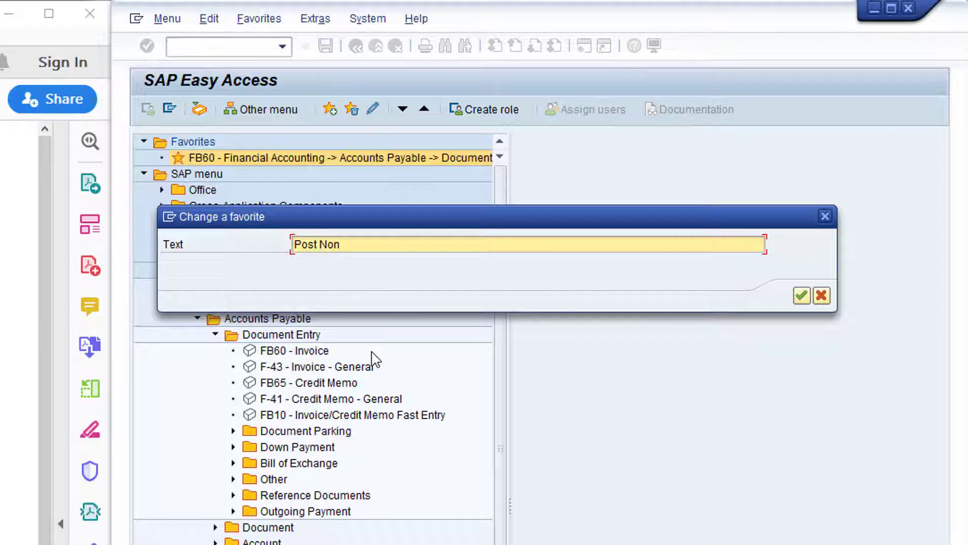
pyautogui.write('-PO-Invoice')
pyautogui.click(801, 295)
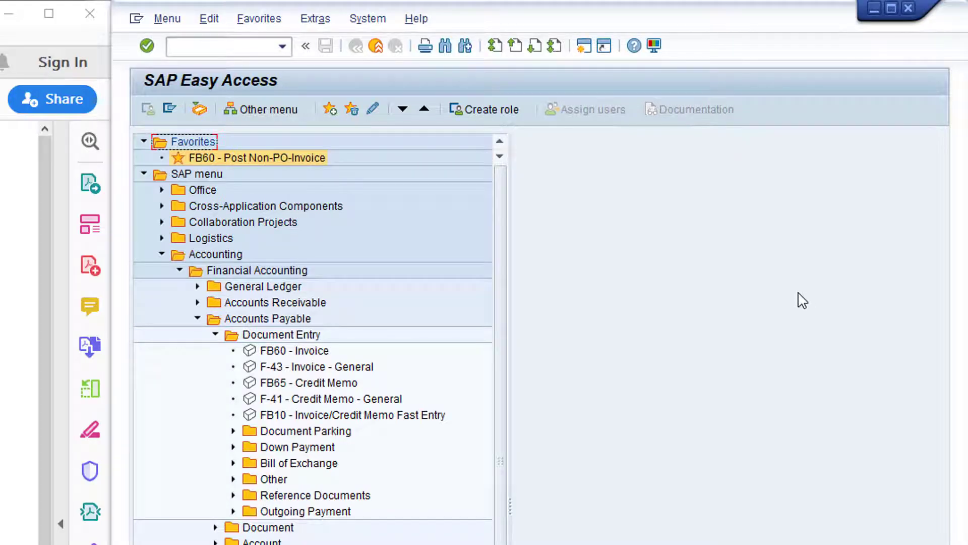
# Step: Launch the FB60 favorite for company code 8520 and open the Vendor field's search help
pyautogui.doubleClick(274, 157)
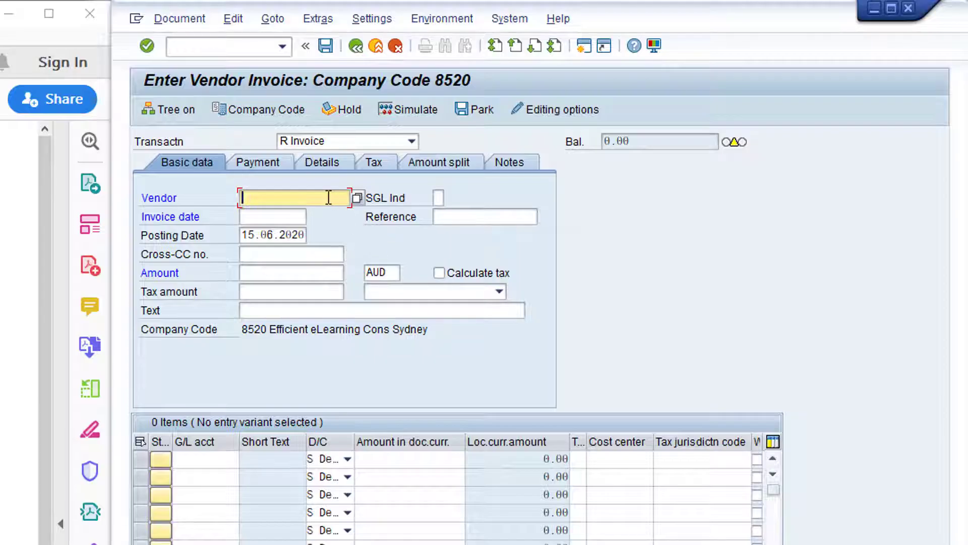
pyautogui.click(358, 196)
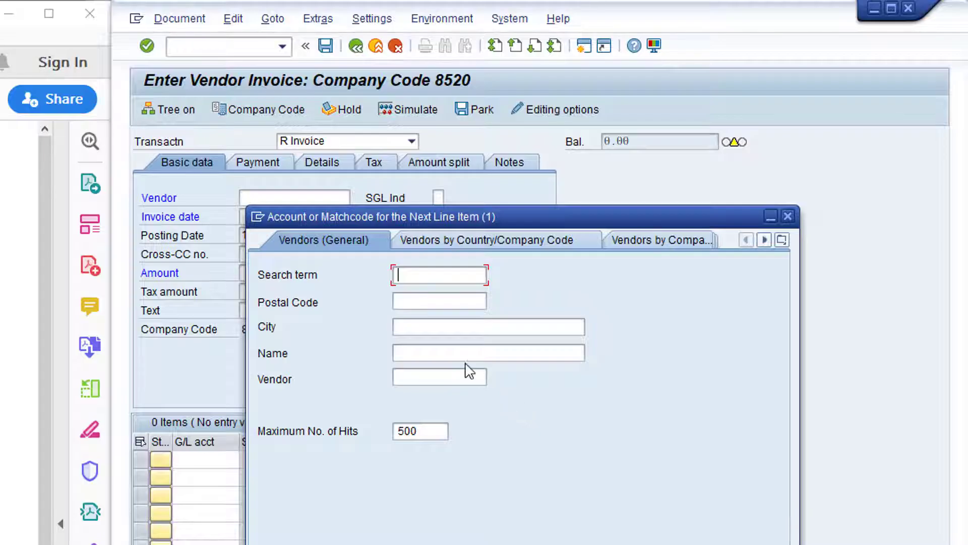
# Step: Search vendors by name 'XYZ*' and pick XYZ MOBILE (100238) as the invoice vendor
pyautogui.click(445, 351)
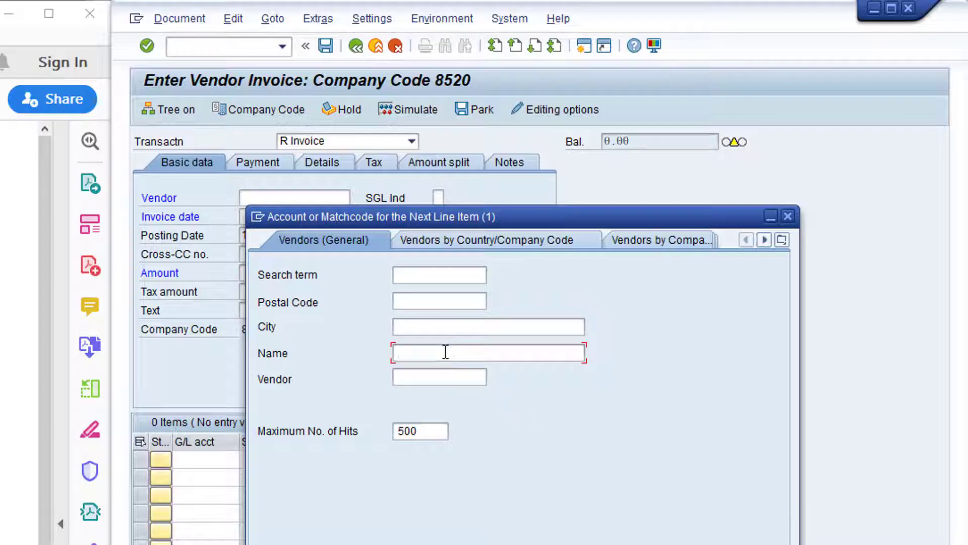
pyautogui.write('XYZ*')
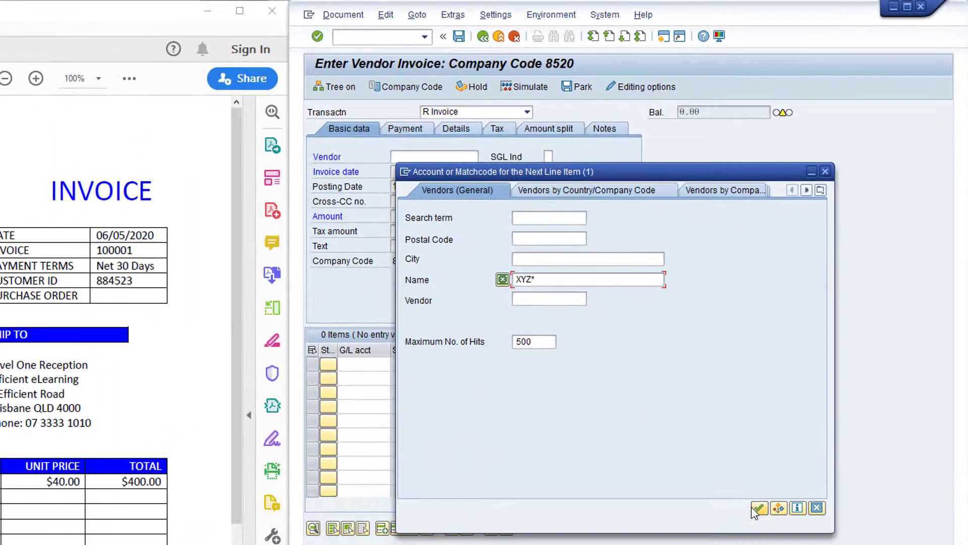
pyautogui.click(759, 508)
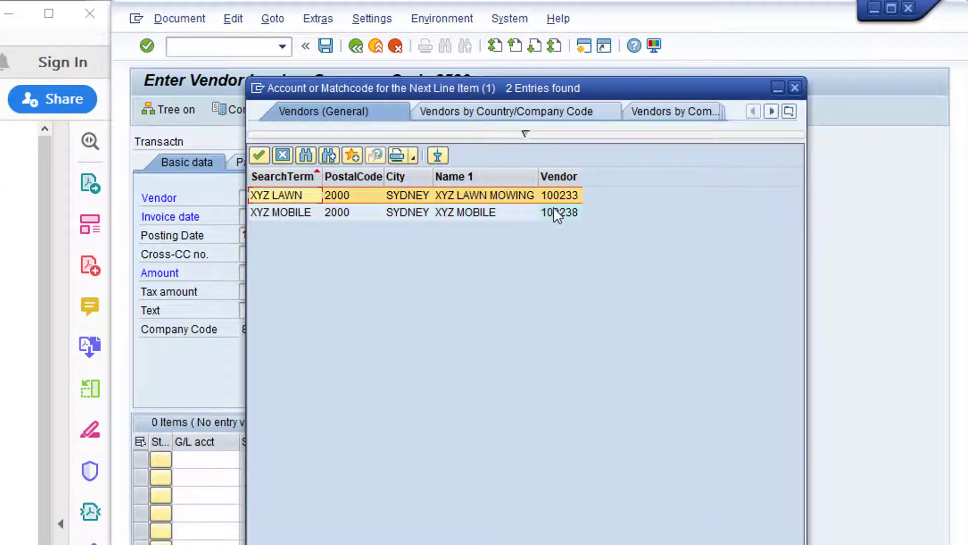
pyautogui.click(557, 213)
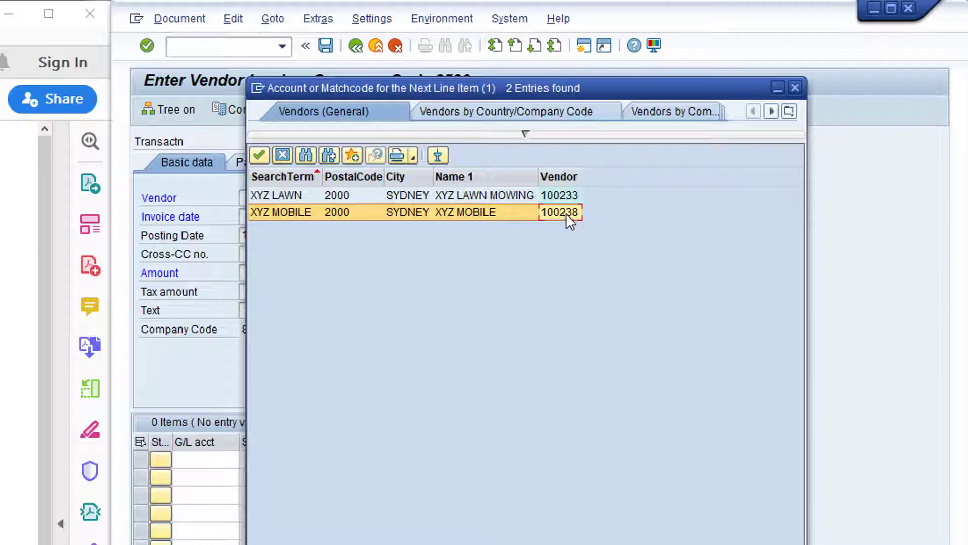
pyautogui.press('Escape')
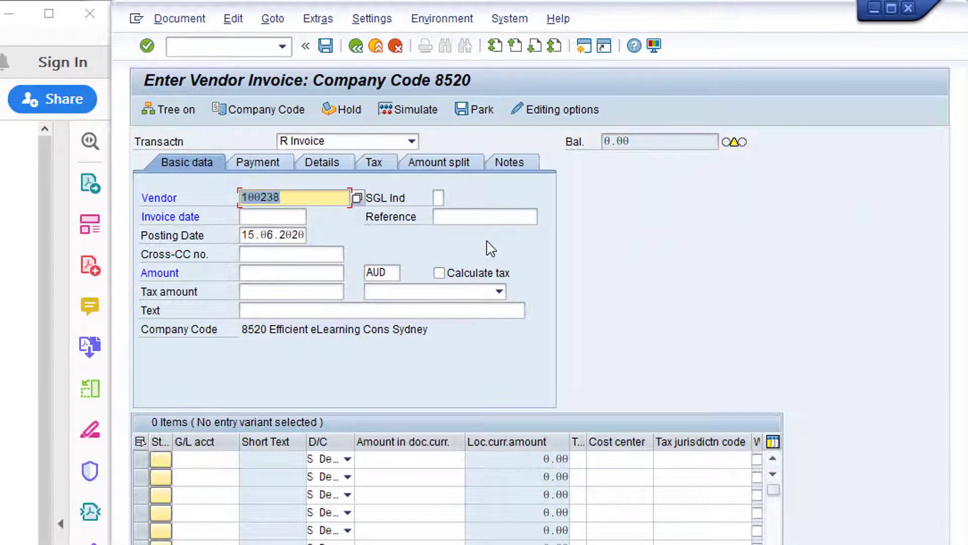
# Step: Enter invoice date 06.05.2020 and reference 100001, taken from the input history
pyautogui.click(278, 218)
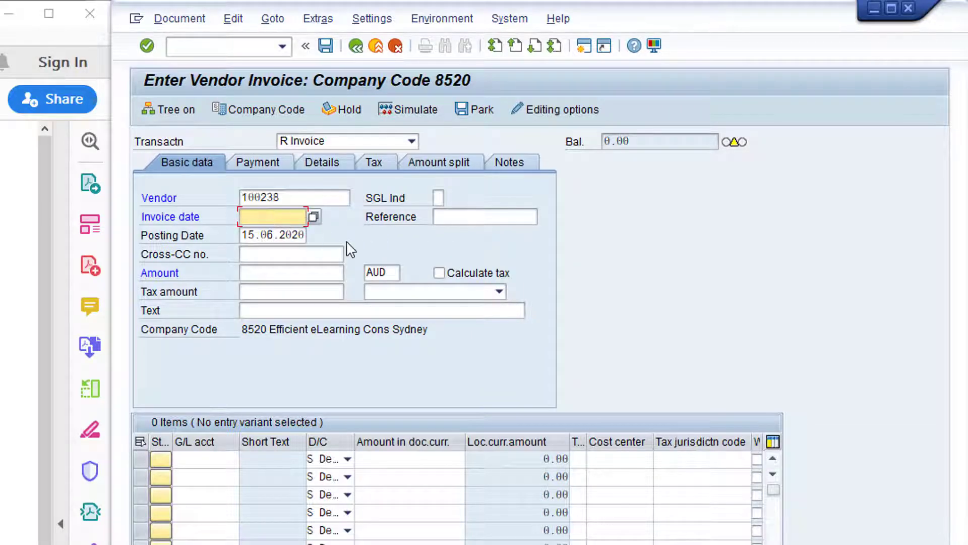
pyautogui.write('06.0')
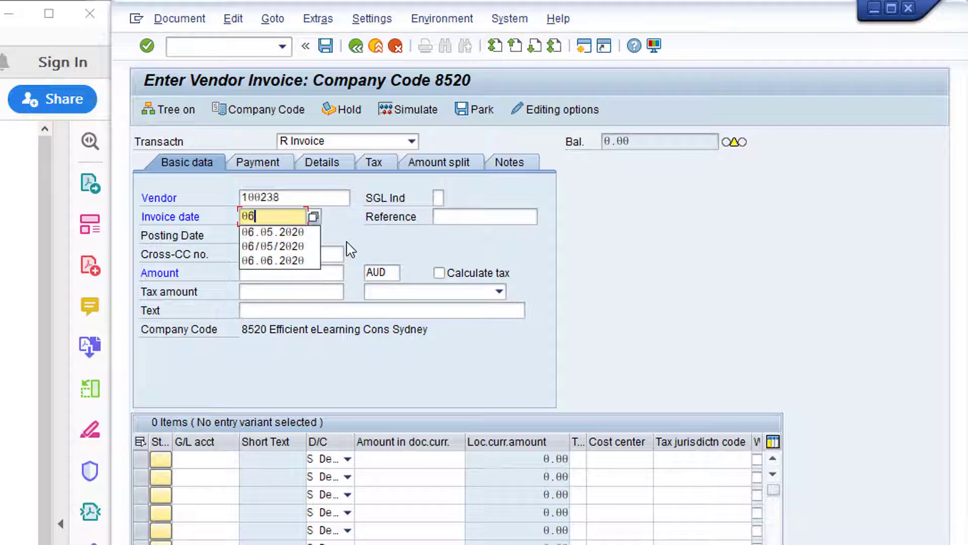
pyautogui.write('5.2020')
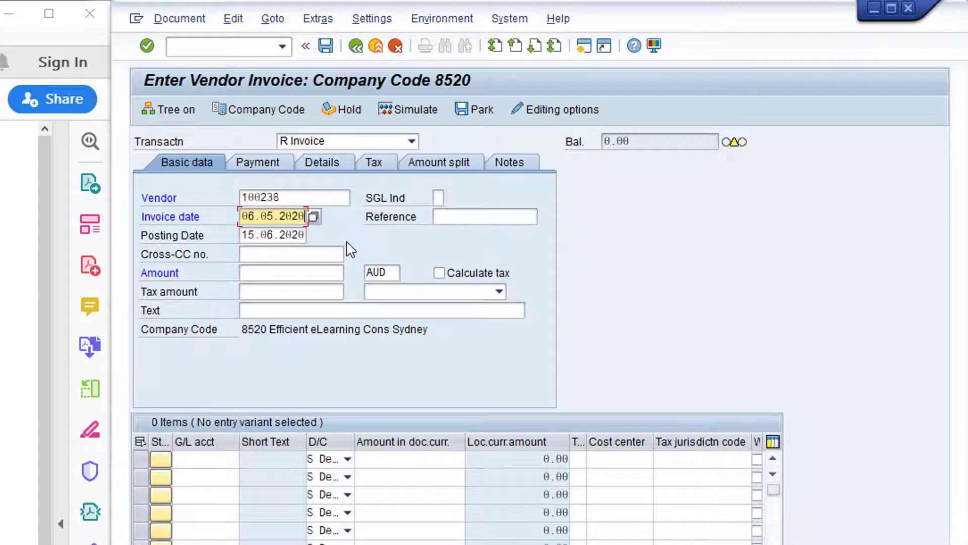
pyautogui.click(444, 217)
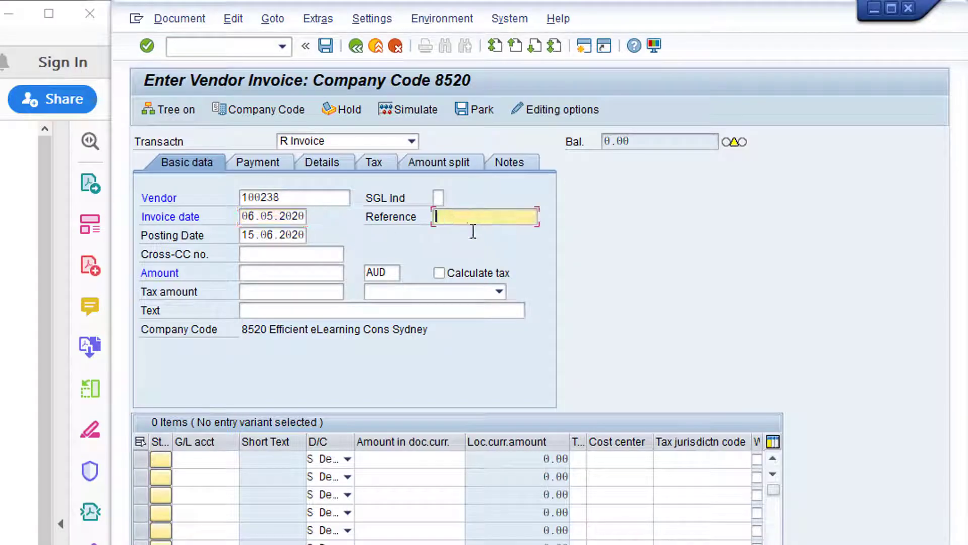
pyautogui.write('100')
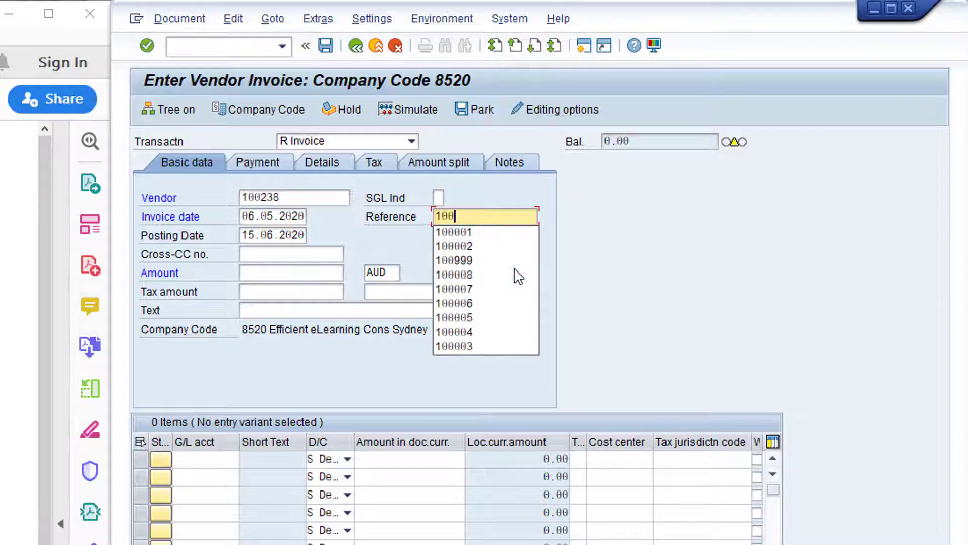
pyautogui.press('Down')
pyautogui.press('Return')
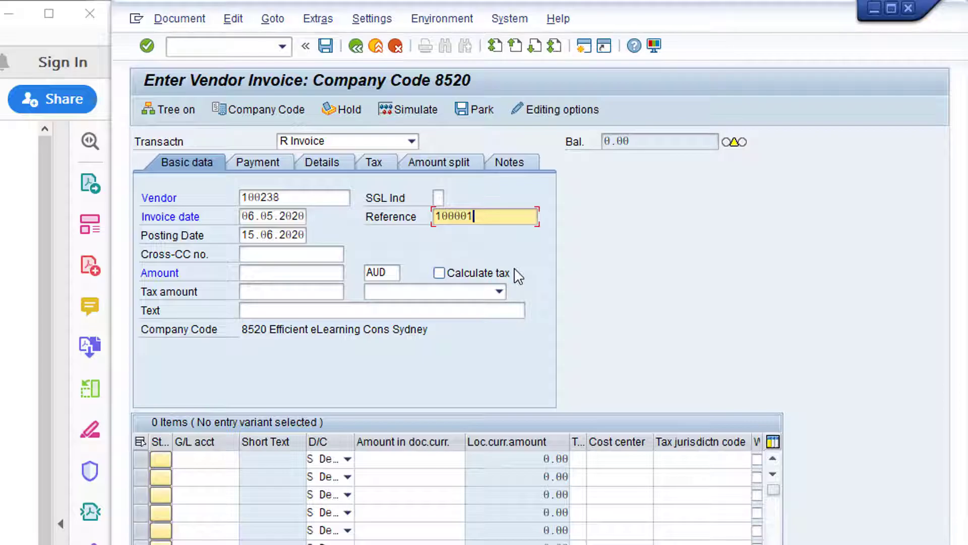
# Step: Enter an invoice amount of 400.00 and a tax amount of 36.36
pyautogui.click(285, 272)
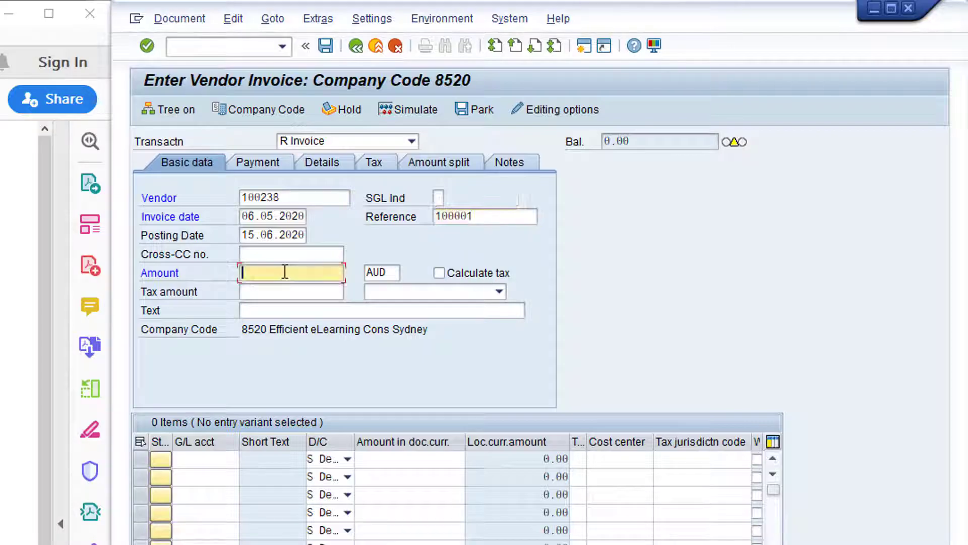
pyautogui.write('400.')
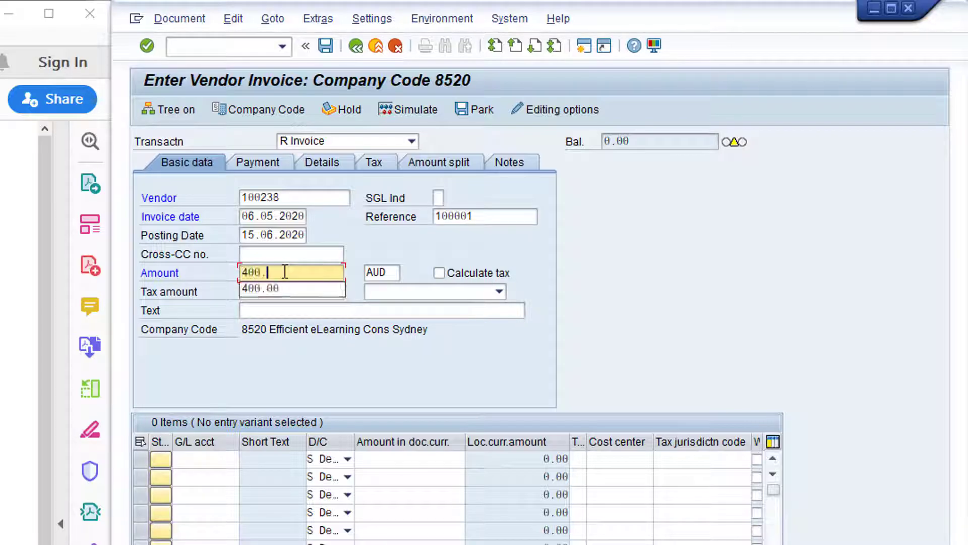
pyautogui.write('00')
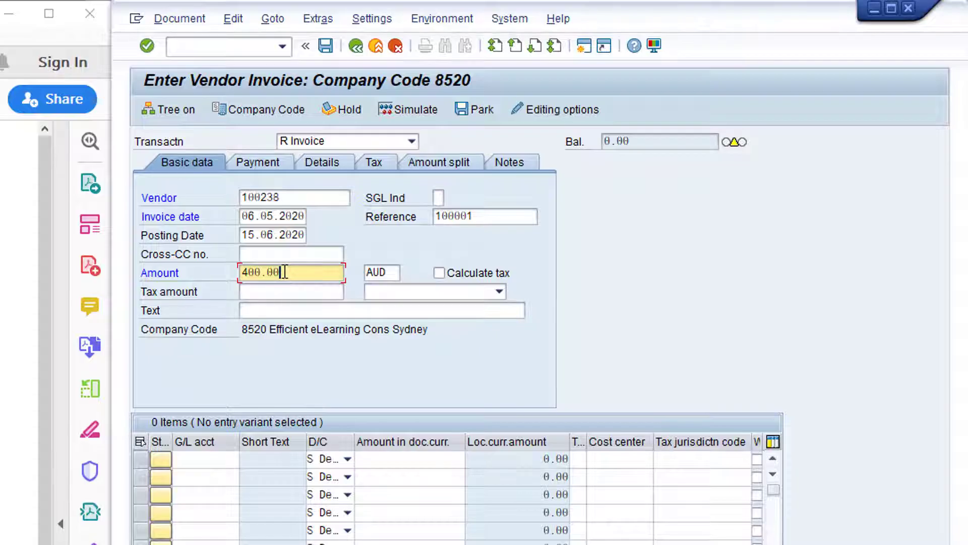
pyautogui.click(289, 293)
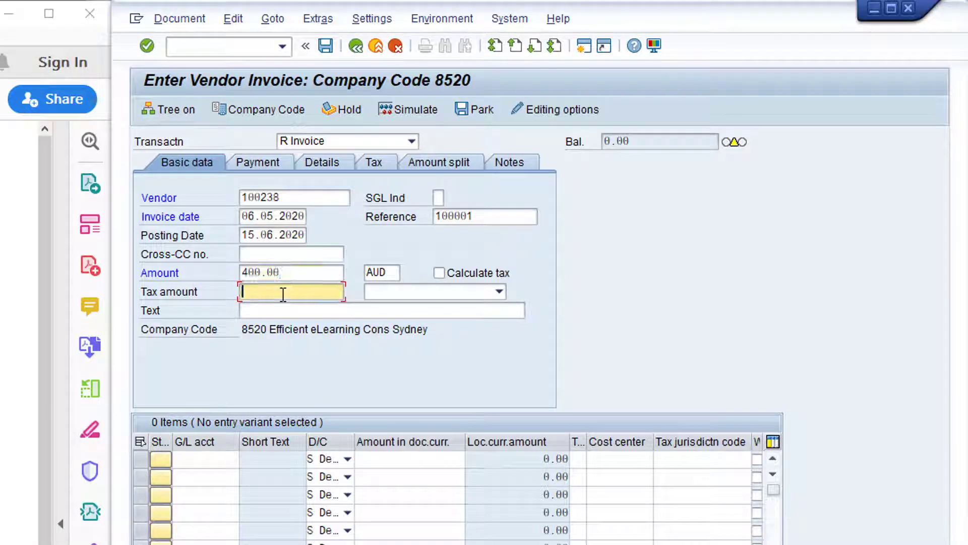
pyautogui.write('36')
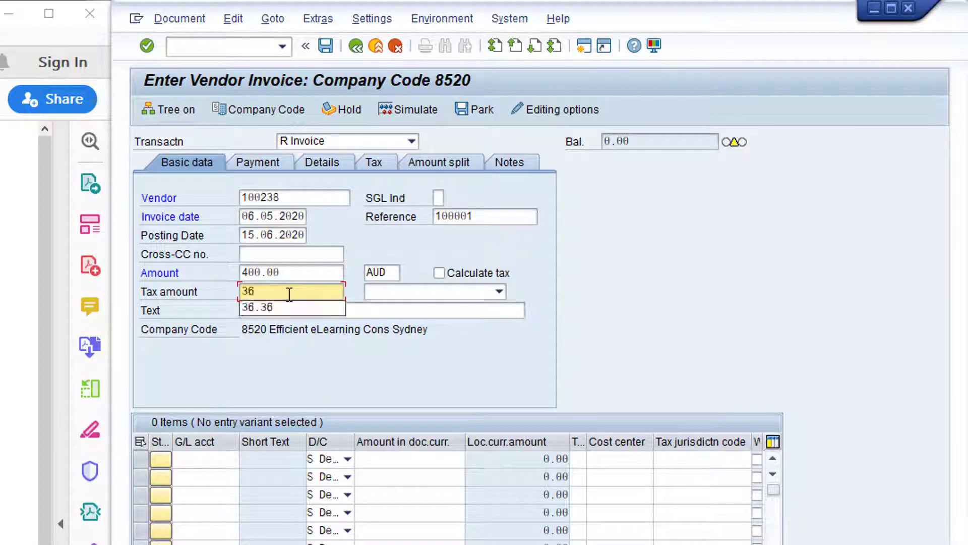
pyautogui.write('.36')
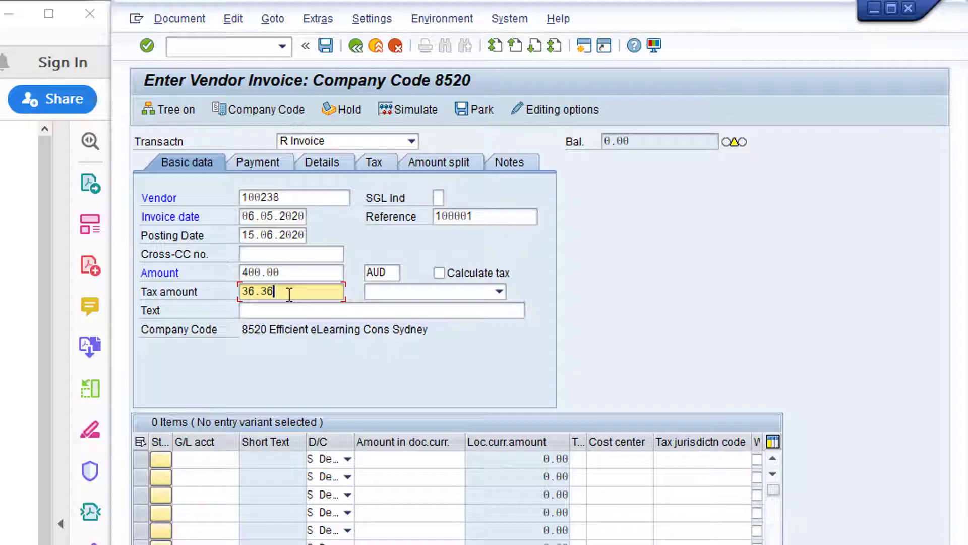
# Step: Choose tax code P1 (G.S.T. 10%), confirm the header and accept the due-date warning
pyautogui.click(498, 293)
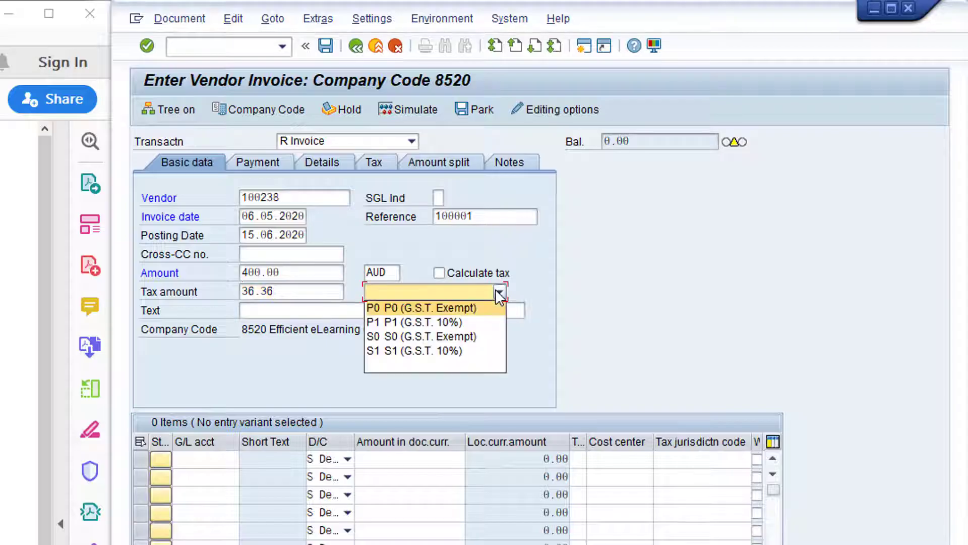
pyautogui.click(481, 322)
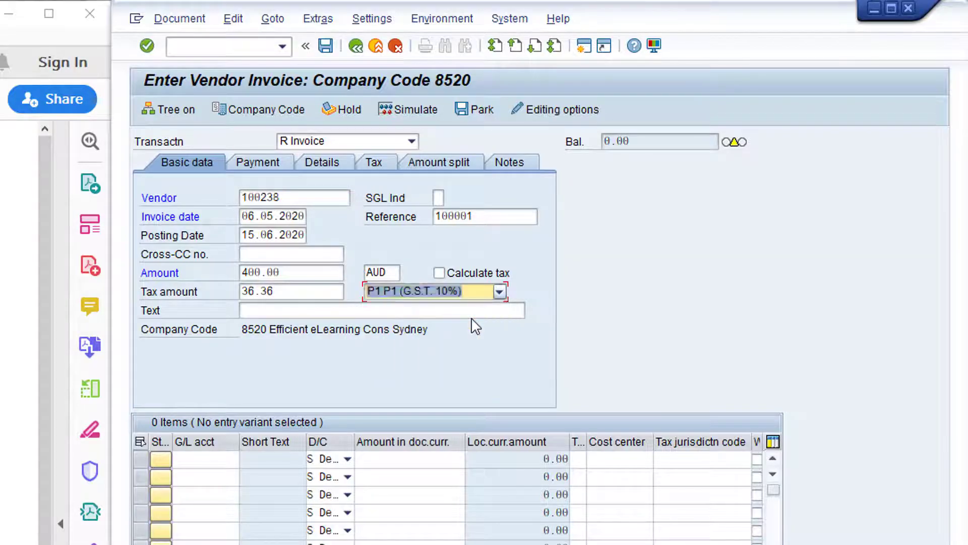
pyautogui.press('Return')
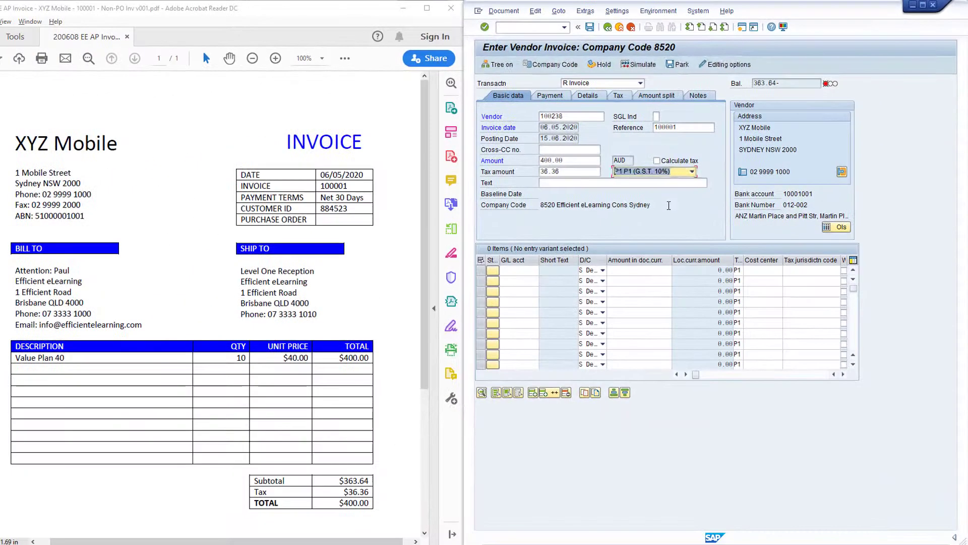
pyautogui.press('Return')
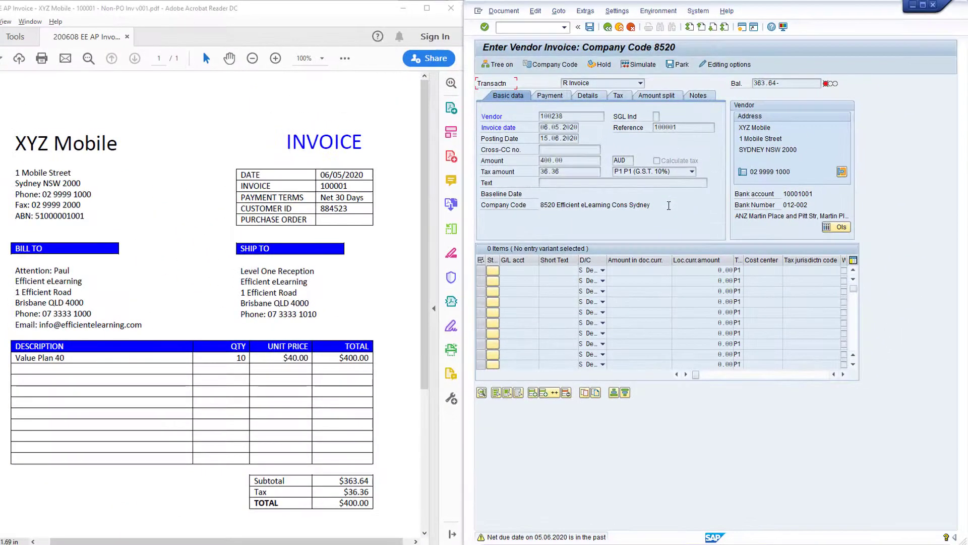
pyautogui.press('Return')
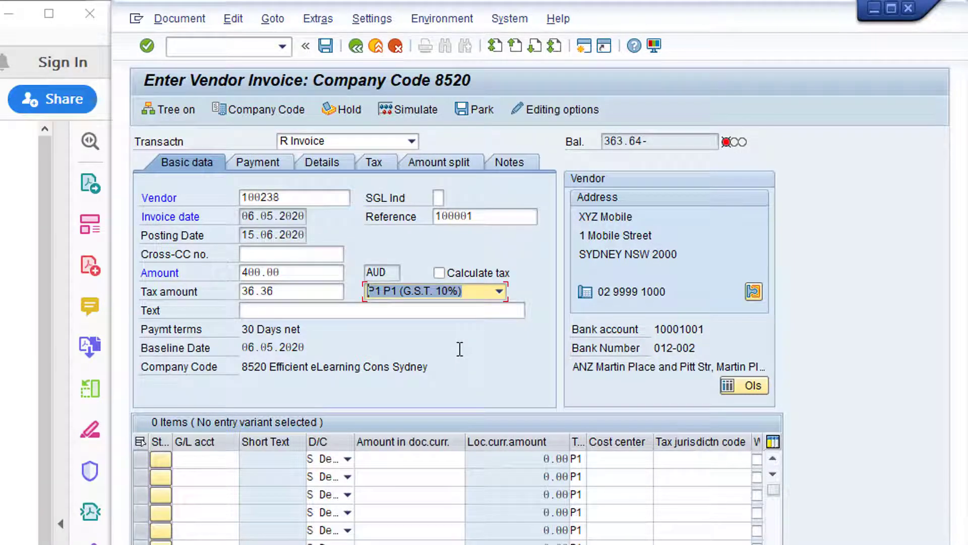
# Step: Open the G/L account search help from the first line item's G/L acct cell
pyautogui.click(230, 459)
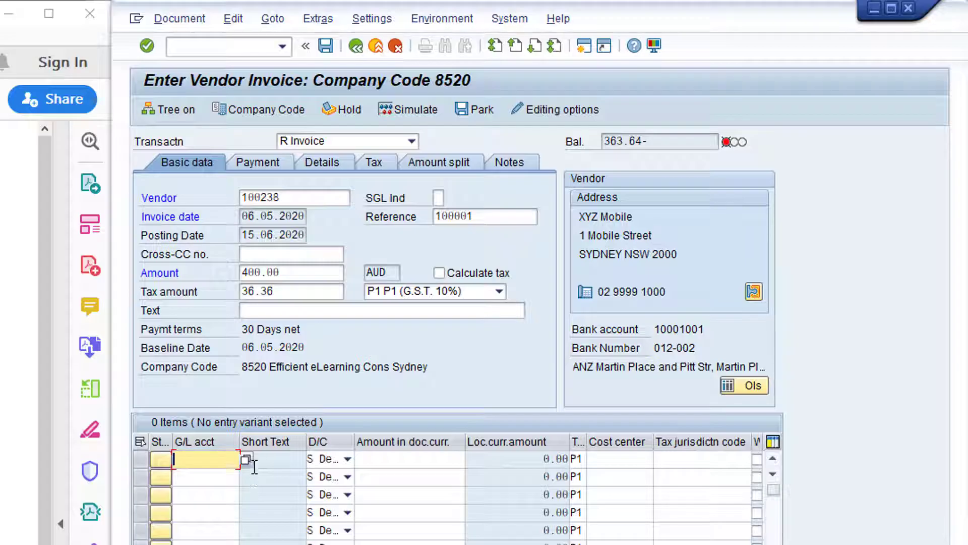
pyautogui.click(249, 467)
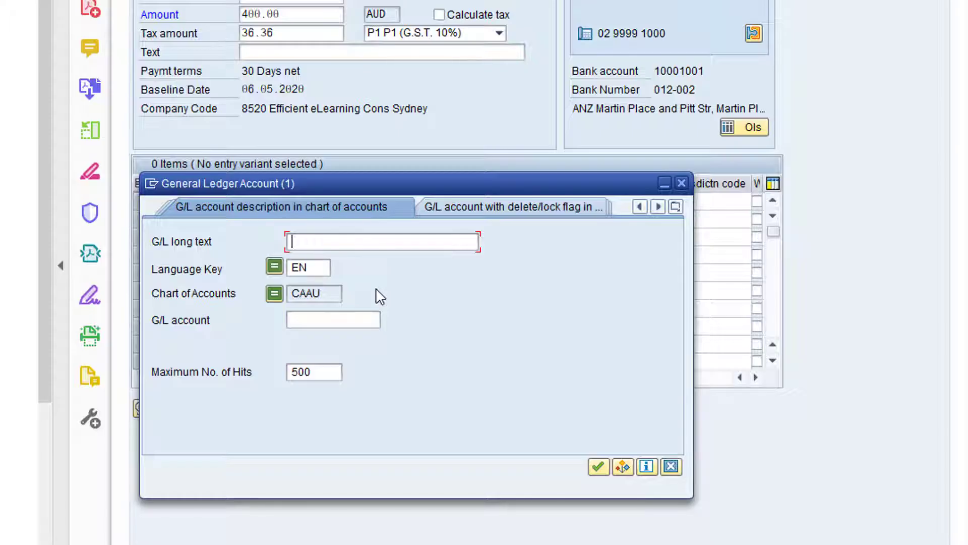
# Step: Search G/L long text 'Tel*' and take Telephone Rental account 630060 into the line
pyautogui.write('Tel')
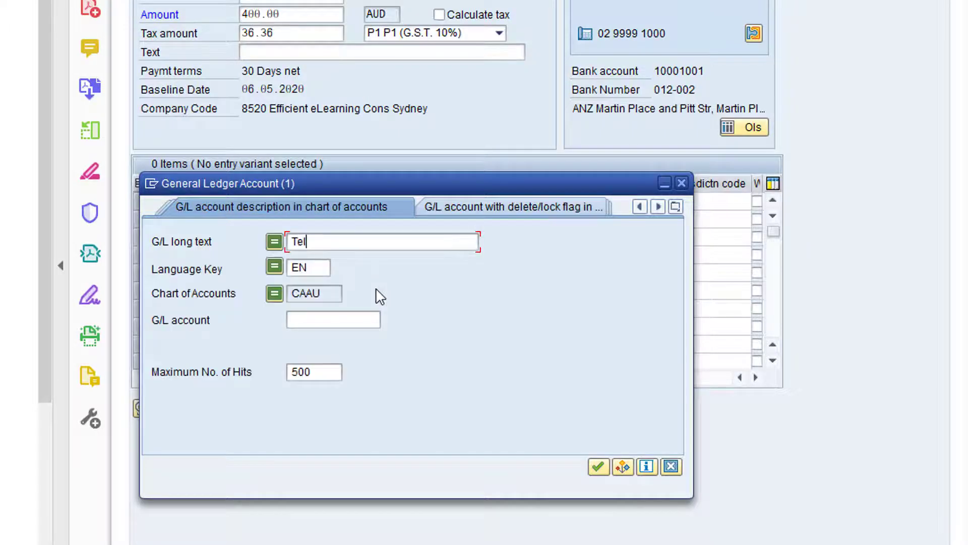
pyautogui.write('*')
pyautogui.click(599, 467)
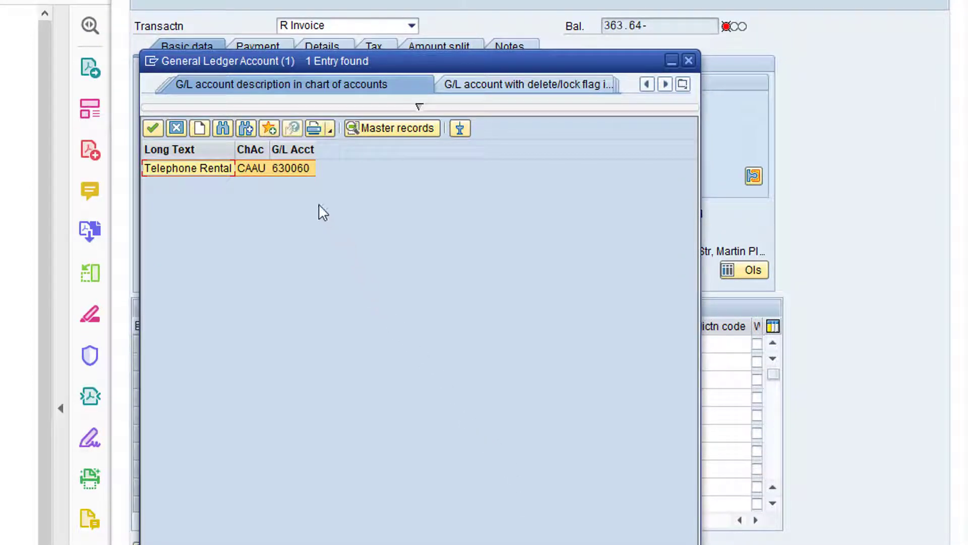
pyautogui.doubleClick(296, 168)
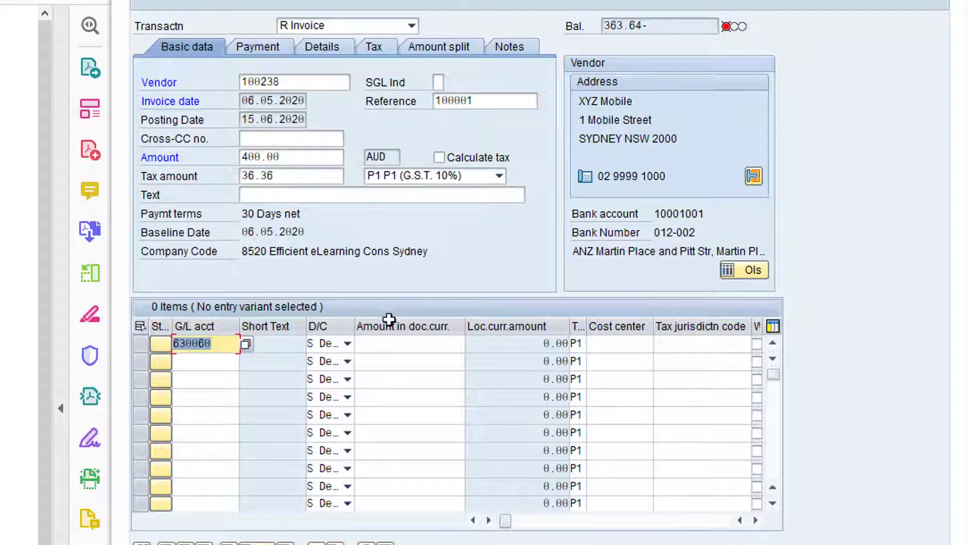
# Step: Enter 363.64 as the first line's amount and open the Cost center search help
pyautogui.click(395, 345)
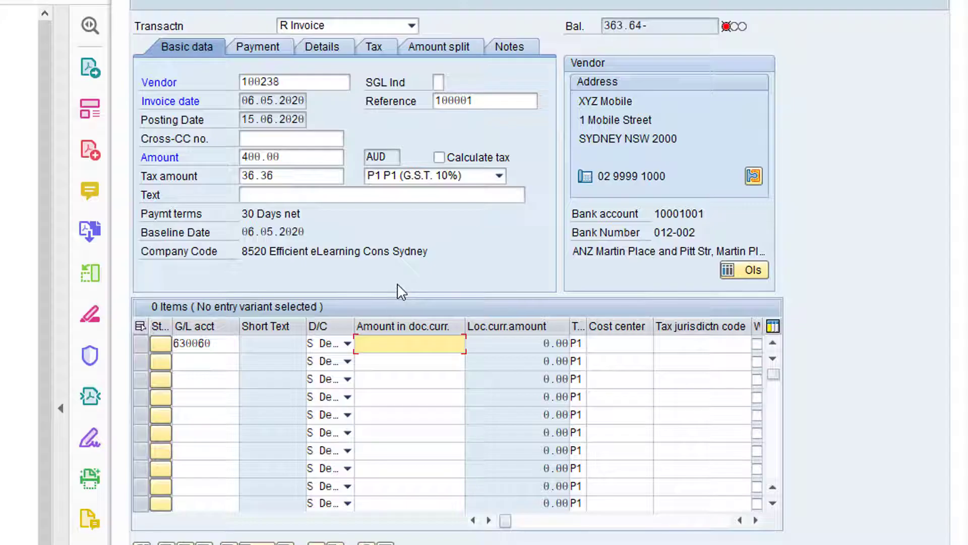
pyautogui.write('363.64')
pyautogui.click(603, 347)
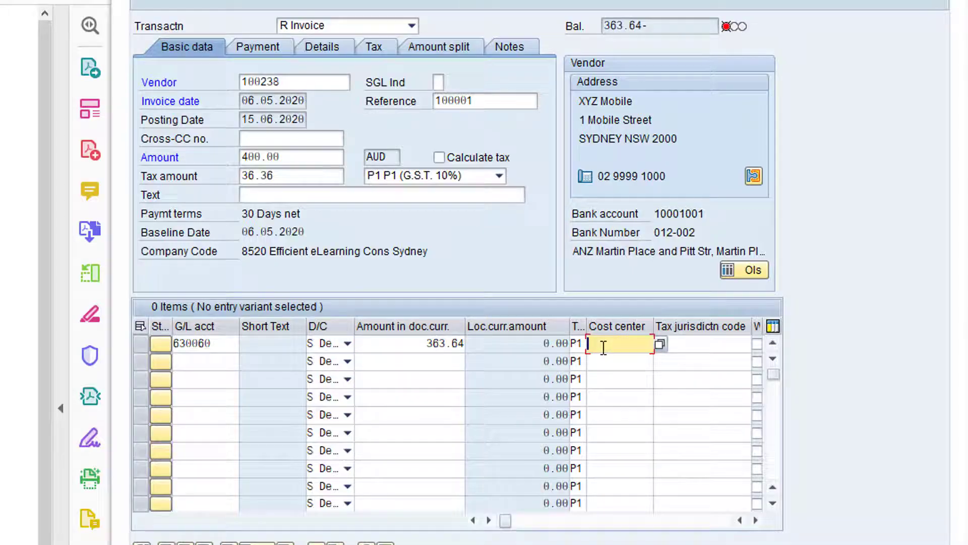
pyautogui.click(660, 344)
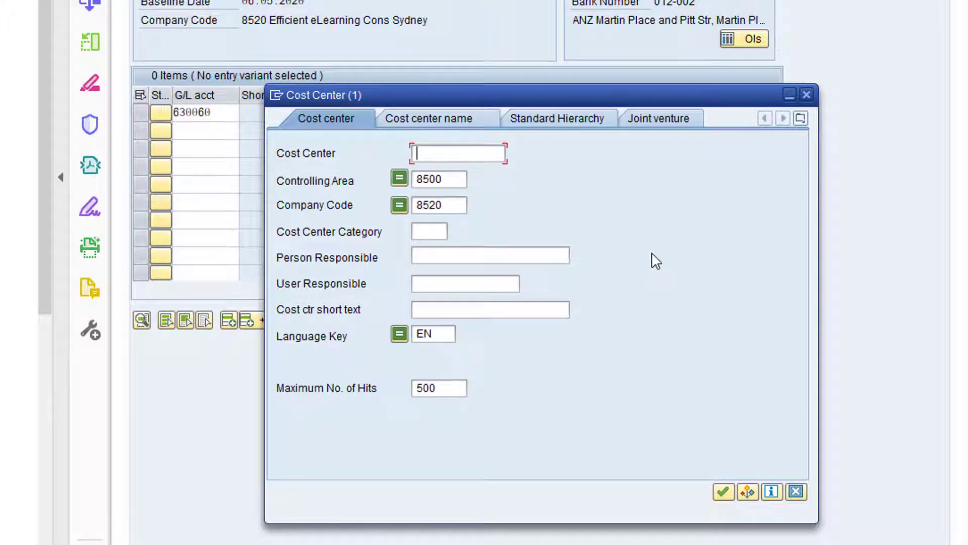
# Step: Search cost centers by short text Admin* and assign 85200001 (ADMINISTRATION) to the first line item
pyautogui.click(460, 308)
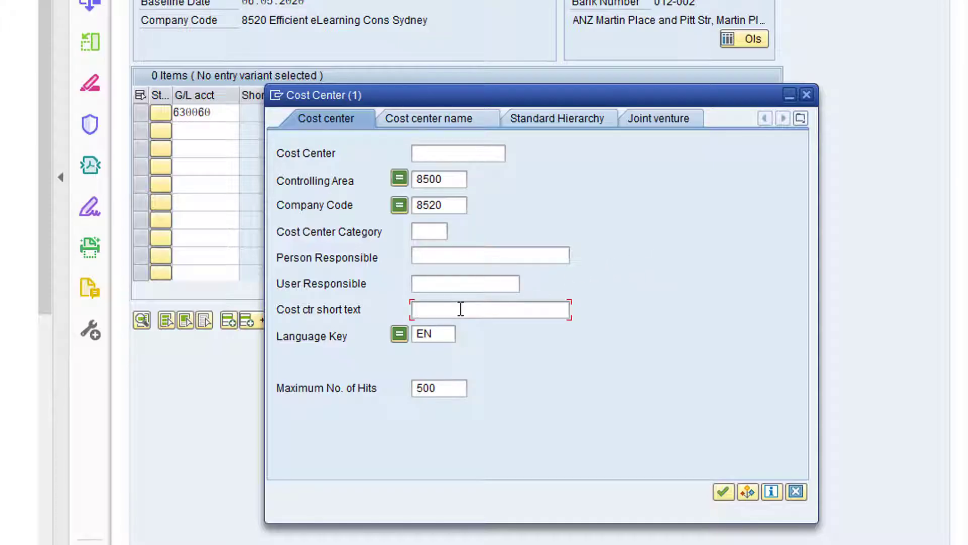
pyautogui.write('A')
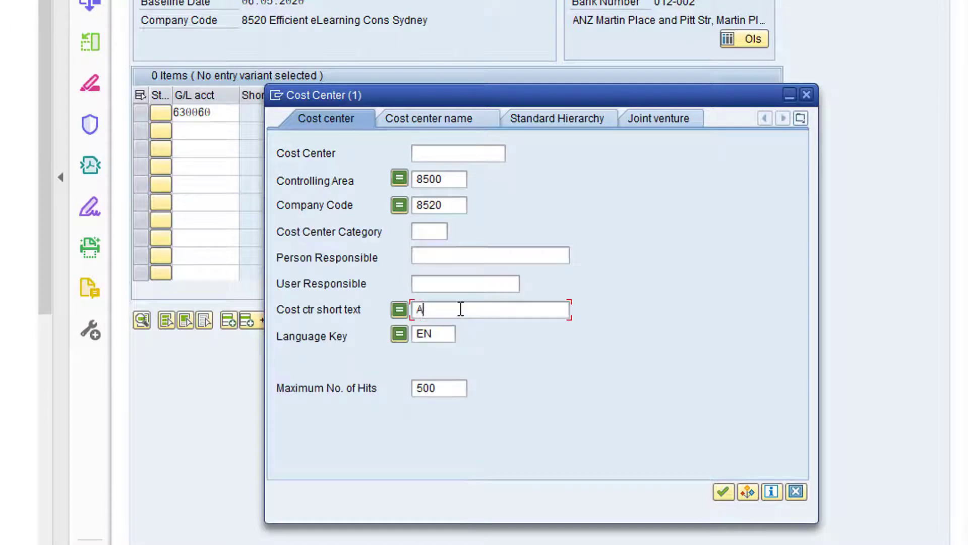
pyautogui.write('dmin*')
pyautogui.click(723, 492)
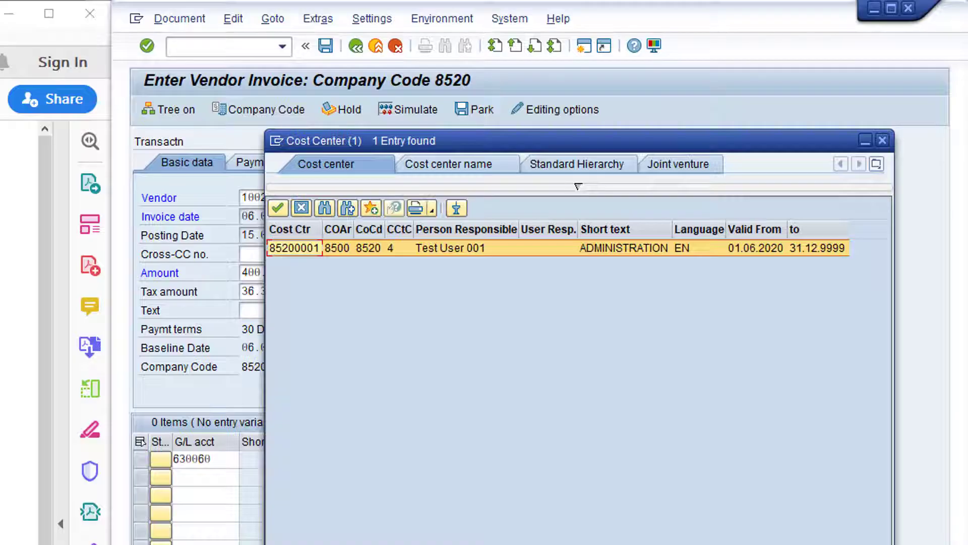
pyautogui.doubleClick(302, 247)
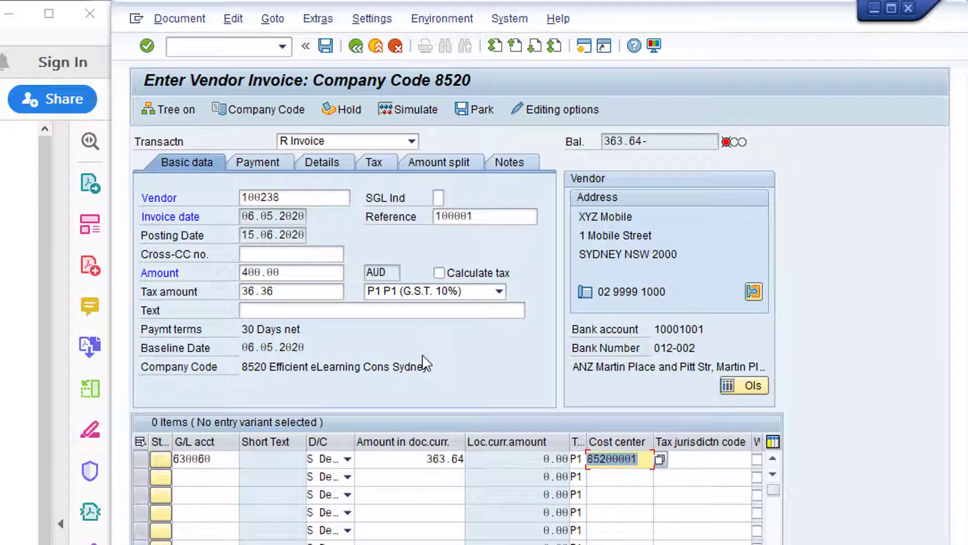
pyautogui.press('Return')
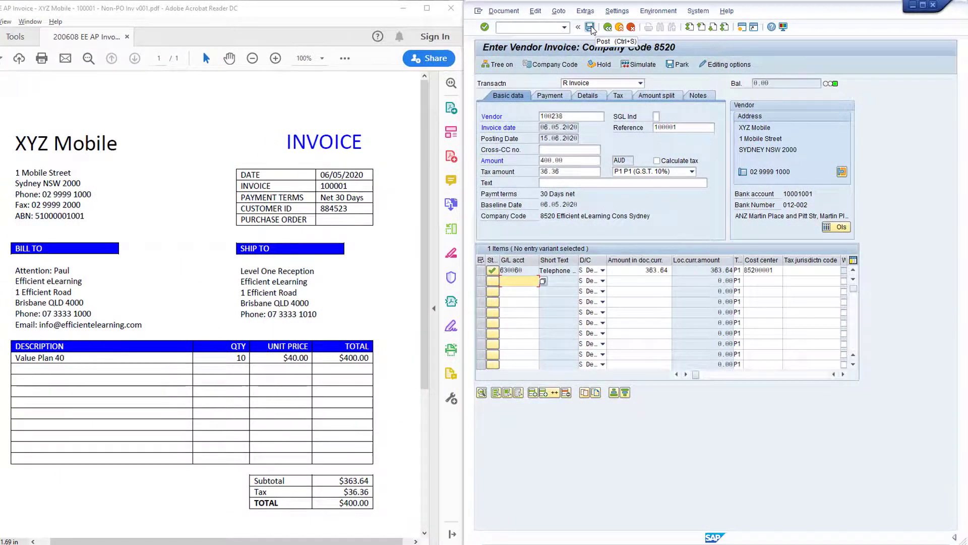
pyautogui.click(591, 28)
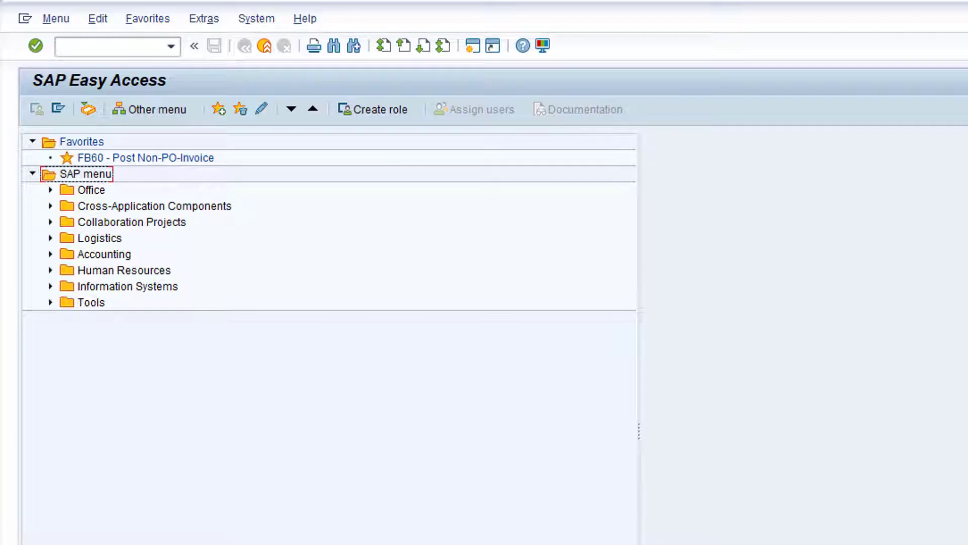
# Step: Expand Accounting > Financial Accounting > Accounts Payable > Account and select FBL1N - Display/Change Line Items
pyautogui.click(111, 255)
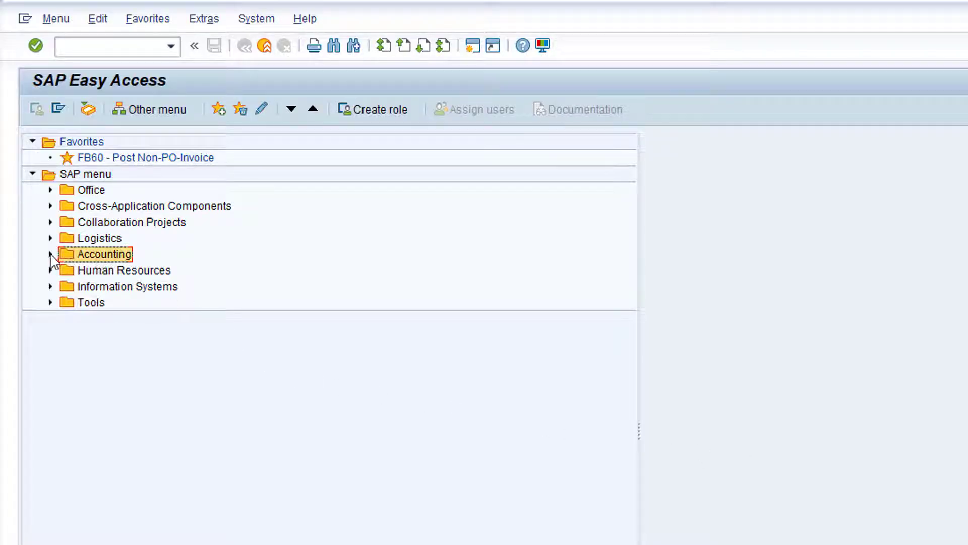
pyautogui.click(51, 254)
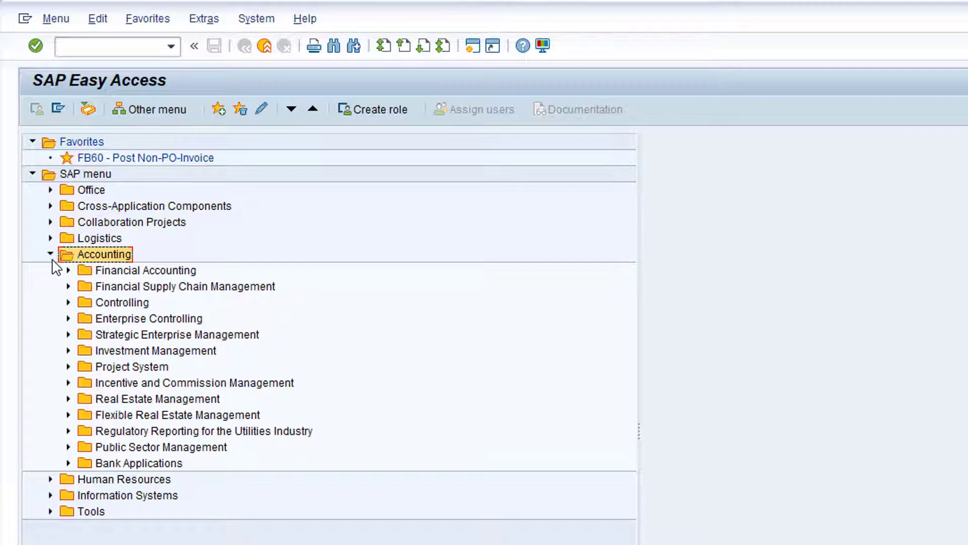
pyautogui.click(132, 273)
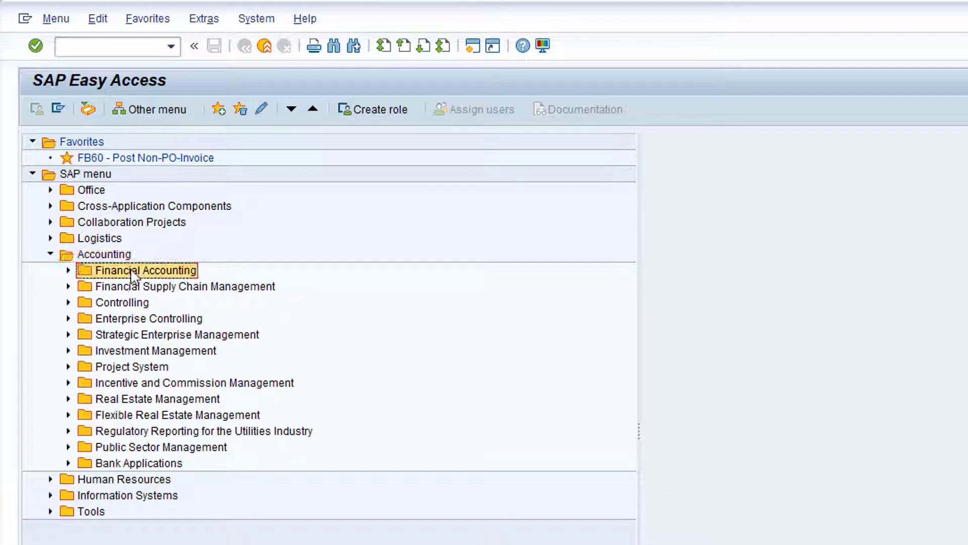
pyautogui.click(69, 271)
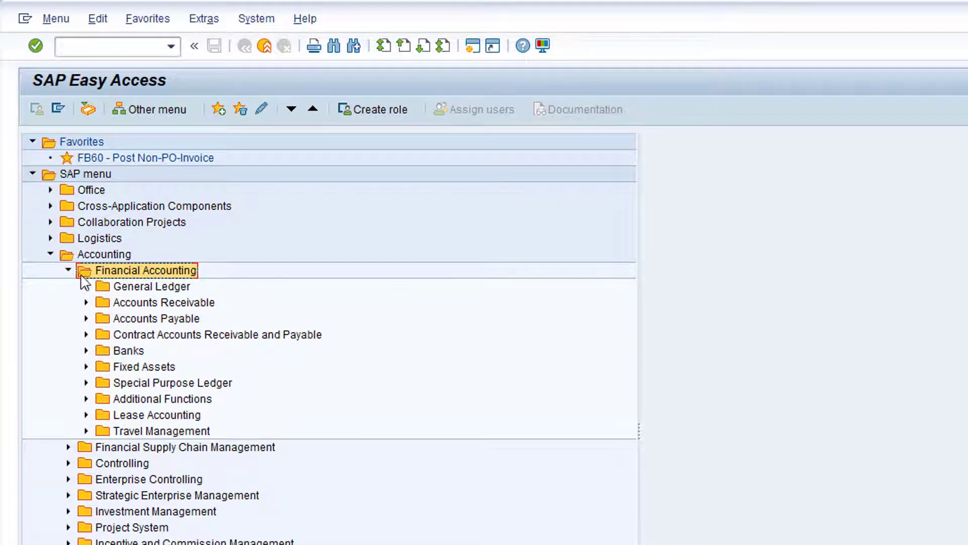
pyautogui.click(151, 319)
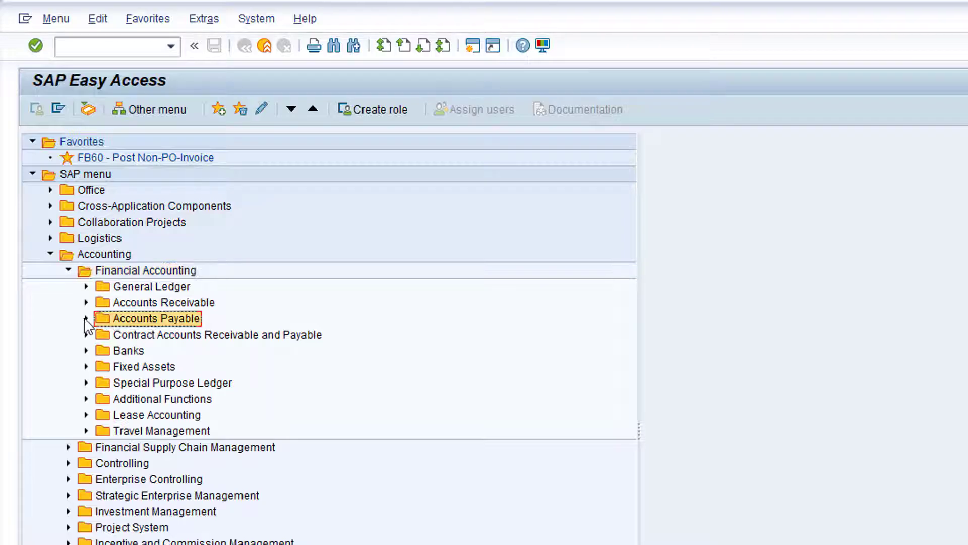
pyautogui.click(86, 318)
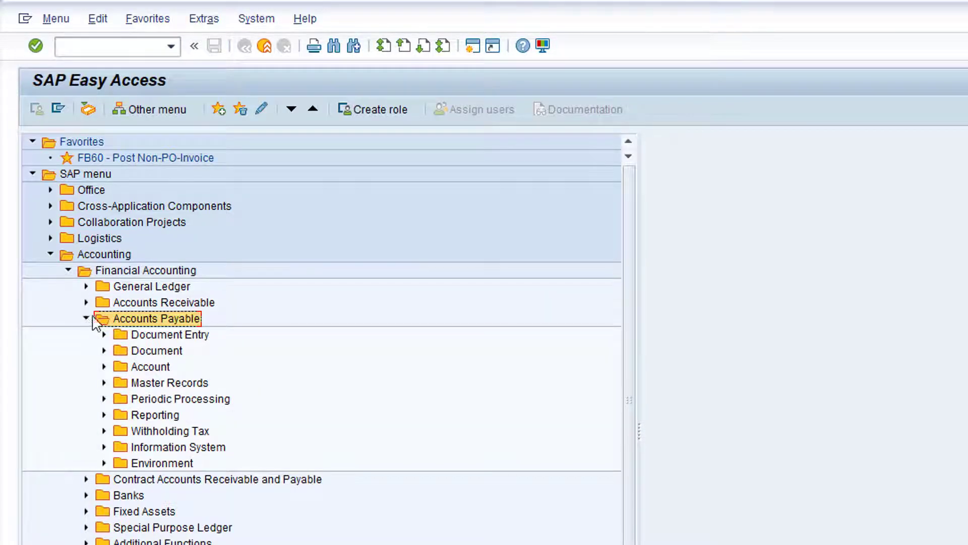
pyautogui.click(154, 368)
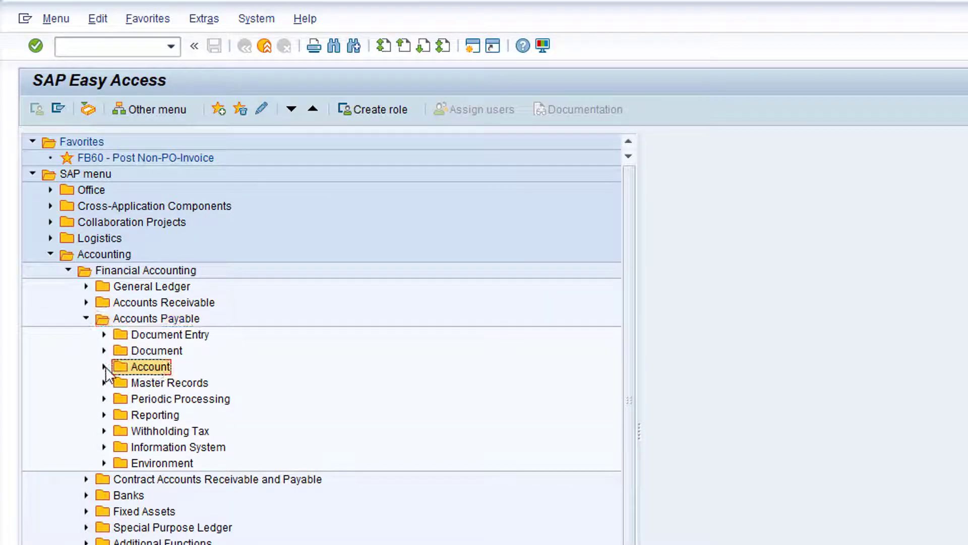
pyautogui.click(104, 366)
pyautogui.click(260, 402)
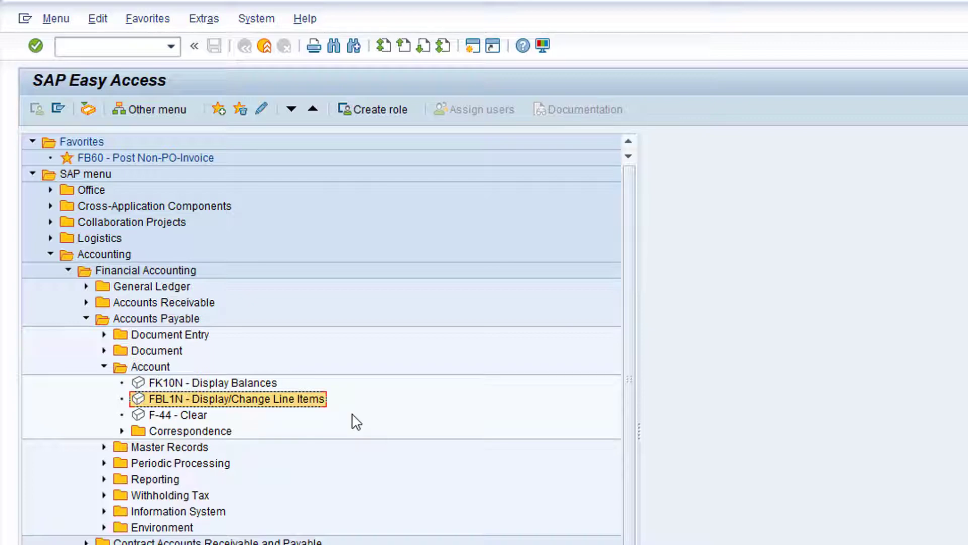
# Step: Add FBL1N to Favorites and rename that favorite to 'Vendor Line Item Report'
pyautogui.rightClick(277, 402)
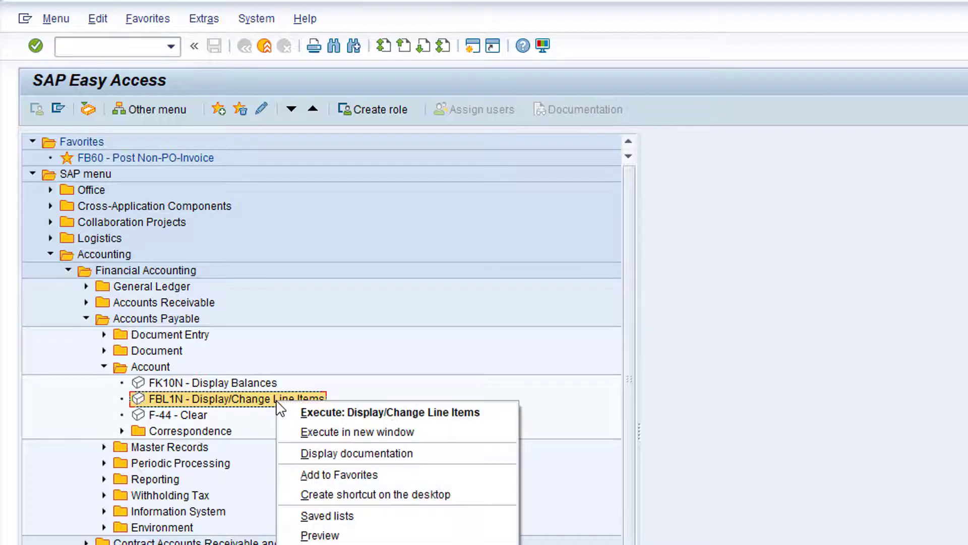
pyautogui.click(358, 475)
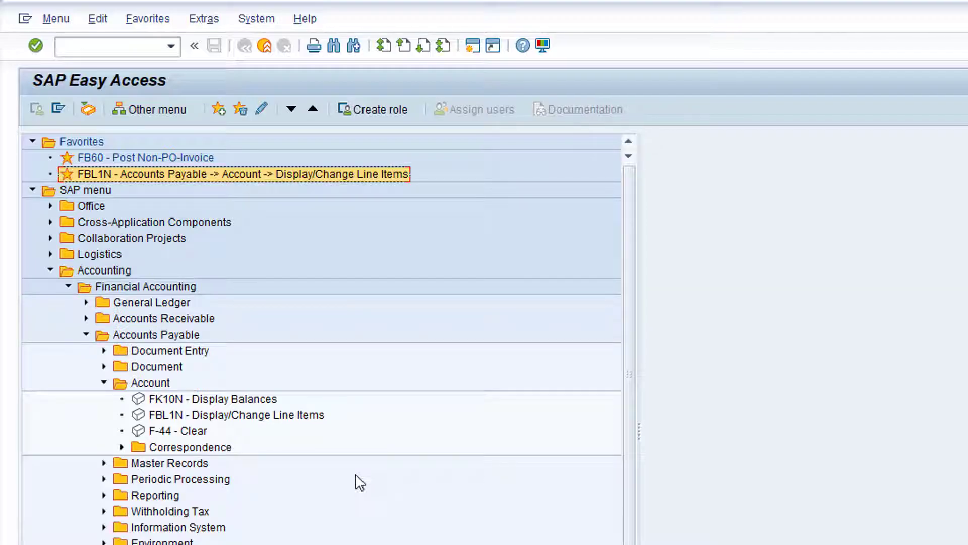
pyautogui.doubleClick(225, 172)
pyautogui.rightClick(225, 172)
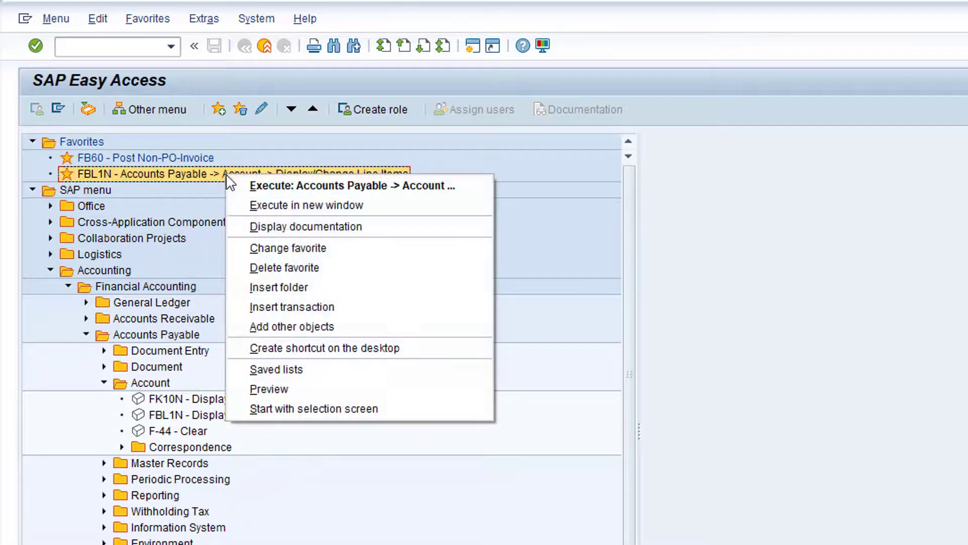
pyautogui.click(314, 248)
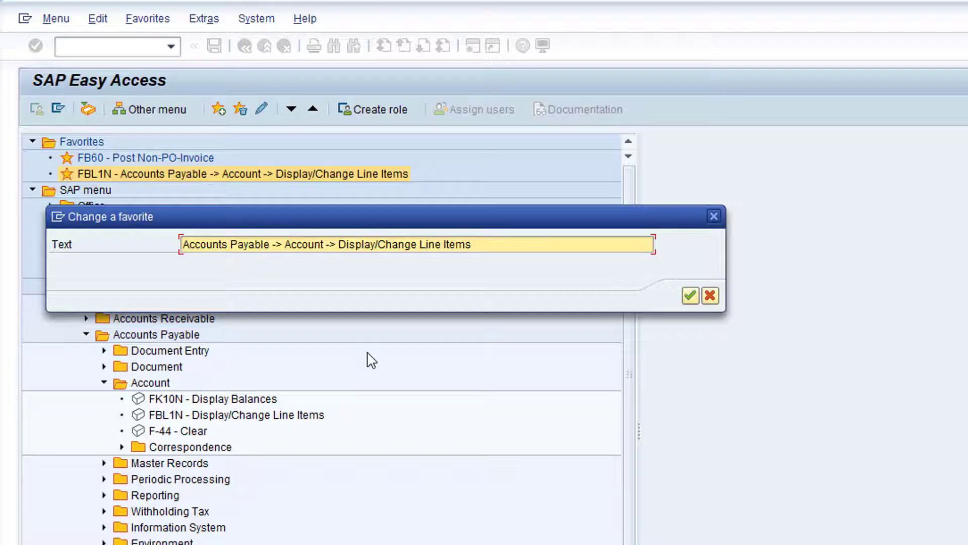
pyautogui.hotkey('shift', 'End')
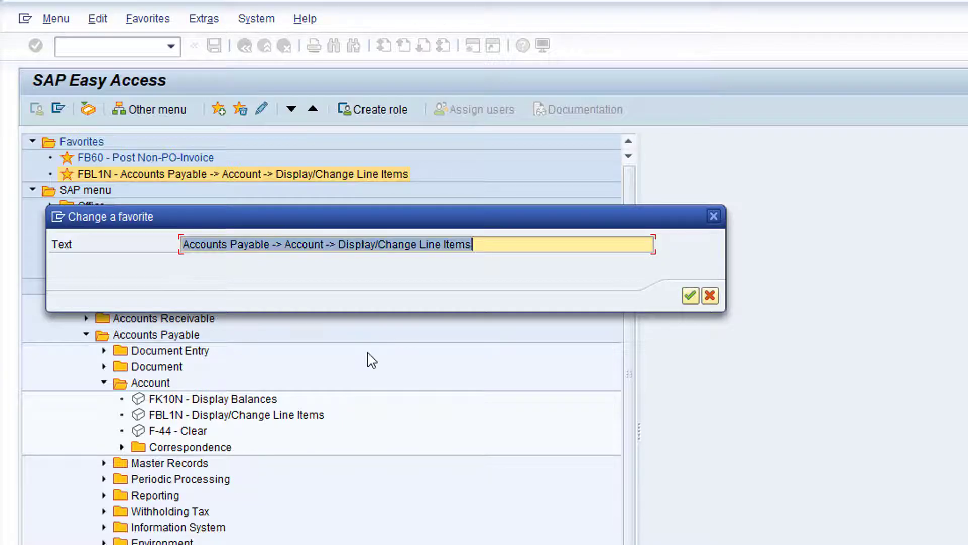
pyautogui.write('Vendor Line ')
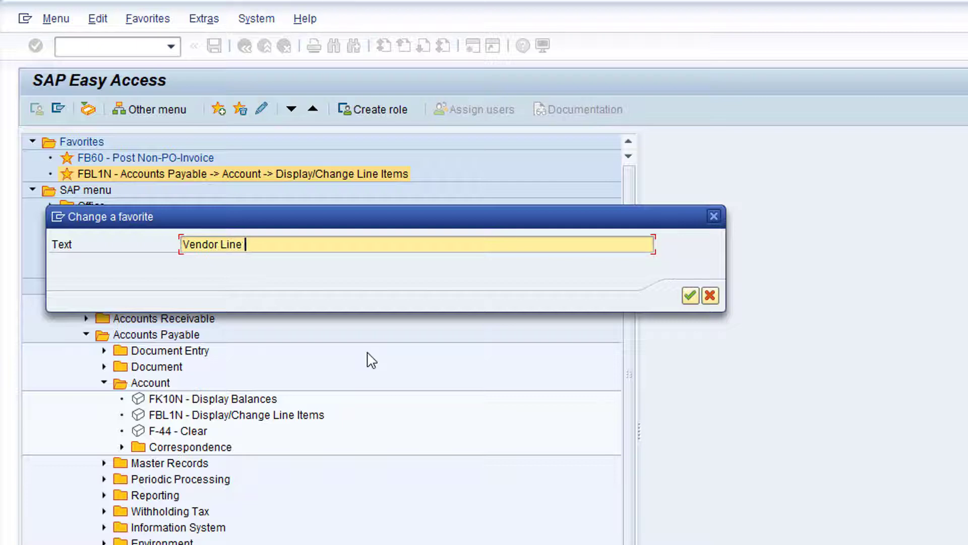
pyautogui.write('Item Report')
pyautogui.click(690, 295)
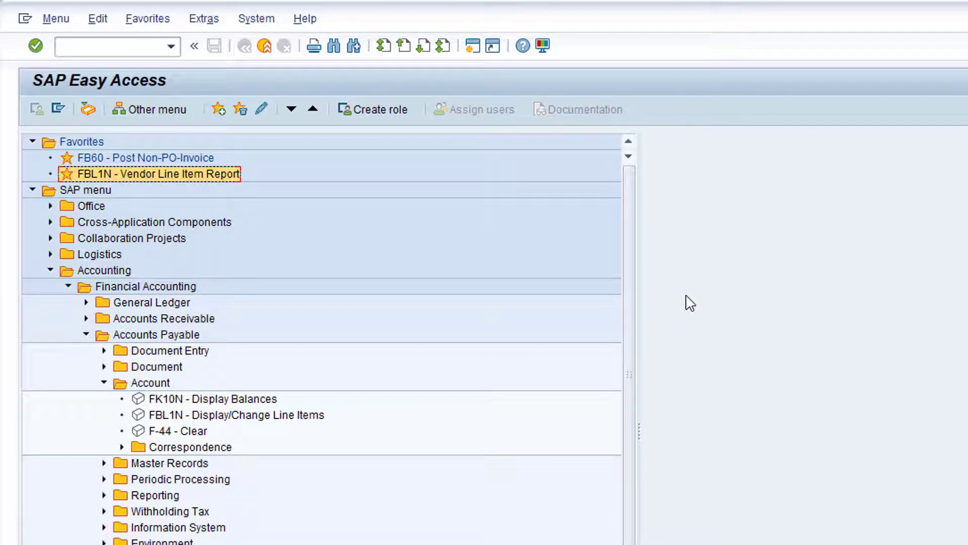
# Step: Launch the FBL1N - Vendor Line Item Report favorite and open the Vendor account search help
pyautogui.doubleClick(144, 178)
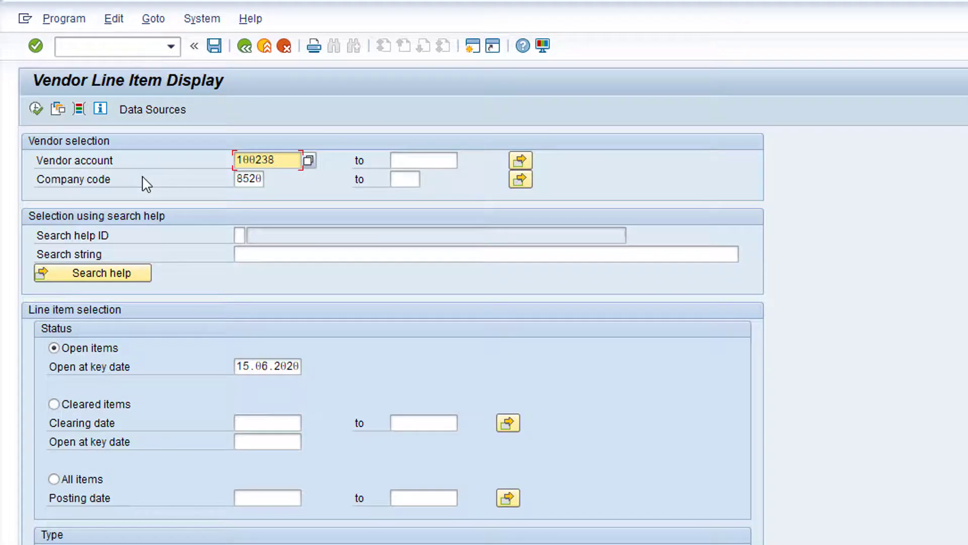
pyautogui.click(308, 160)
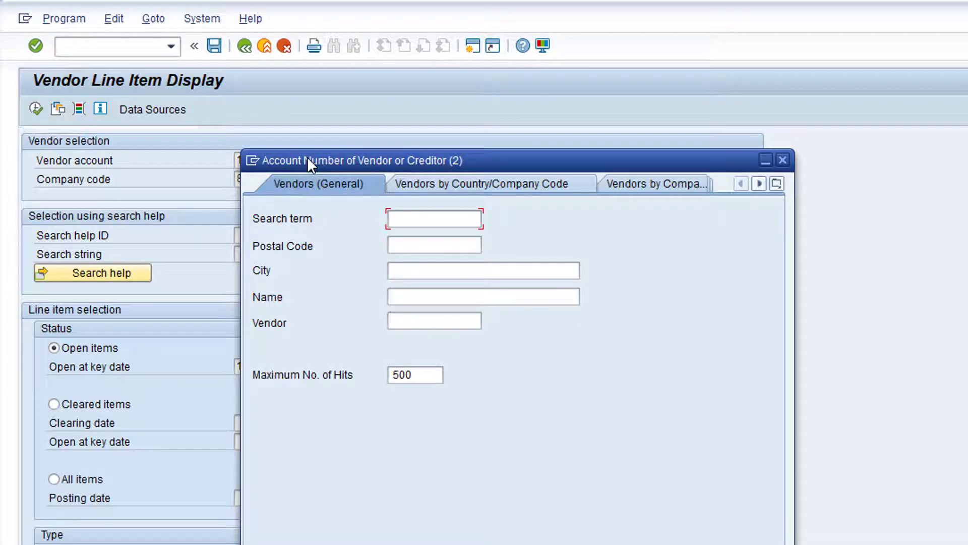
# Step: Search vendors by name XYZ* and pick XYZ MOBILE, filling vendor account 100238
pyautogui.click(403, 298)
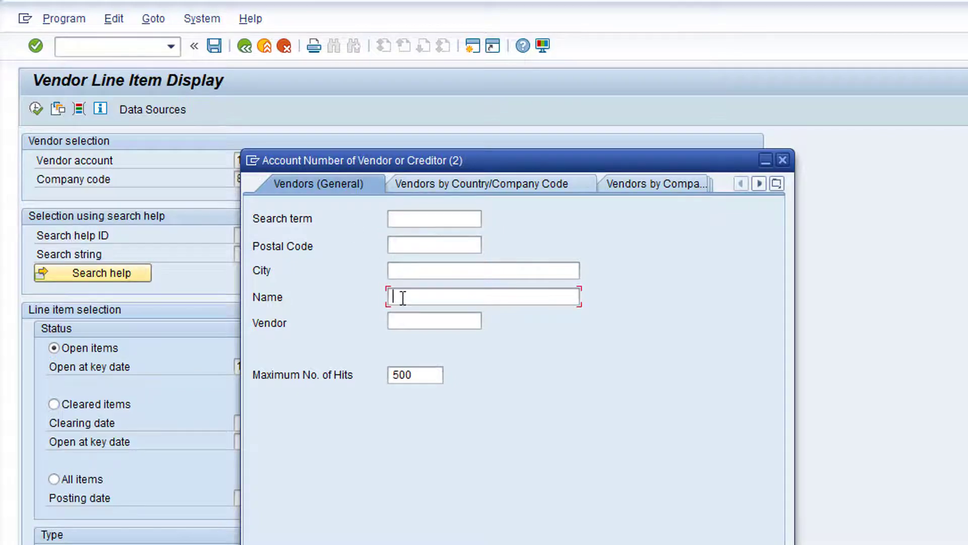
pyautogui.write('XYZ*')
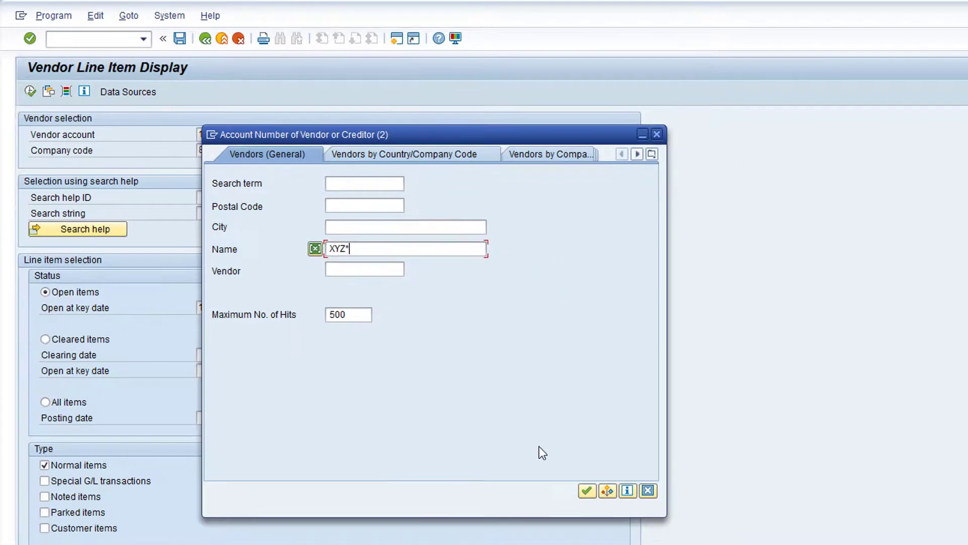
pyautogui.click(586, 492)
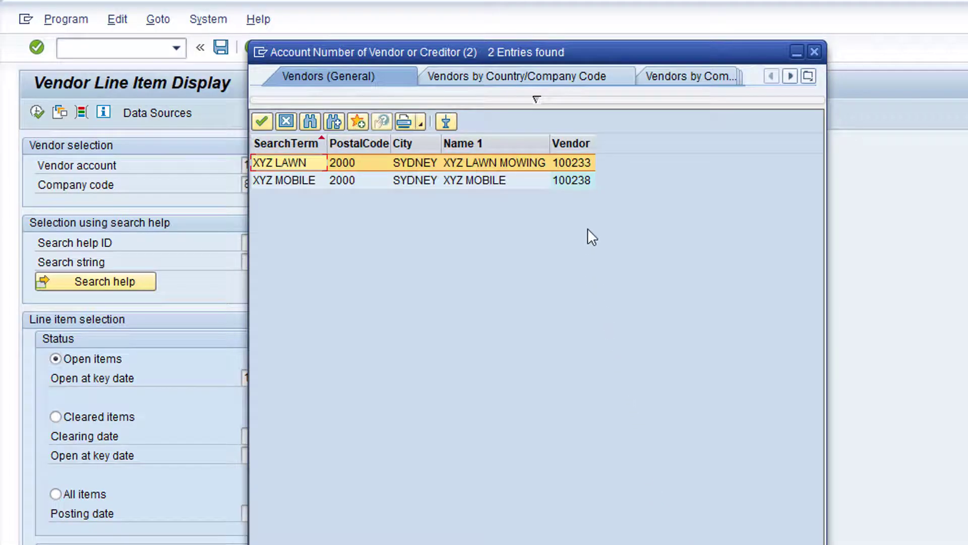
pyautogui.doubleClick(573, 178)
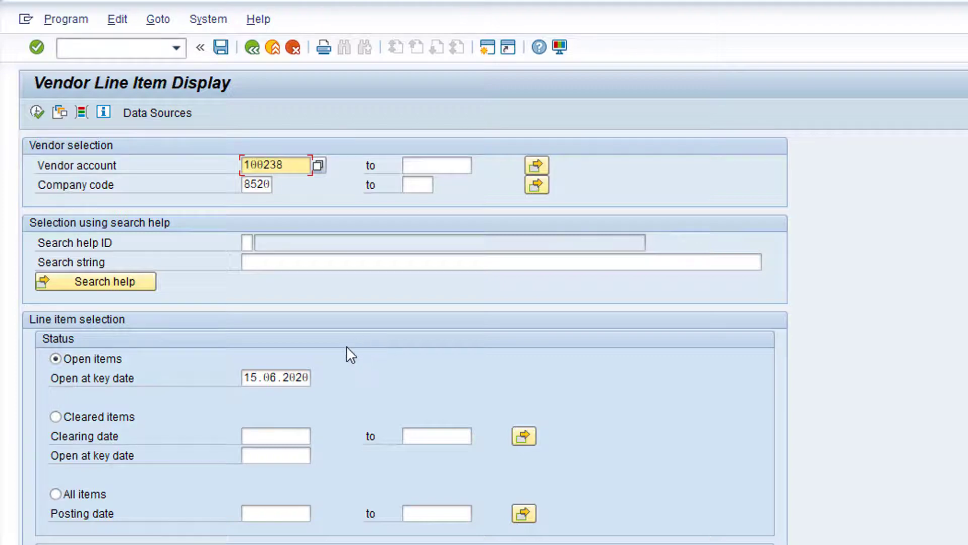
pyautogui.click(59, 498)
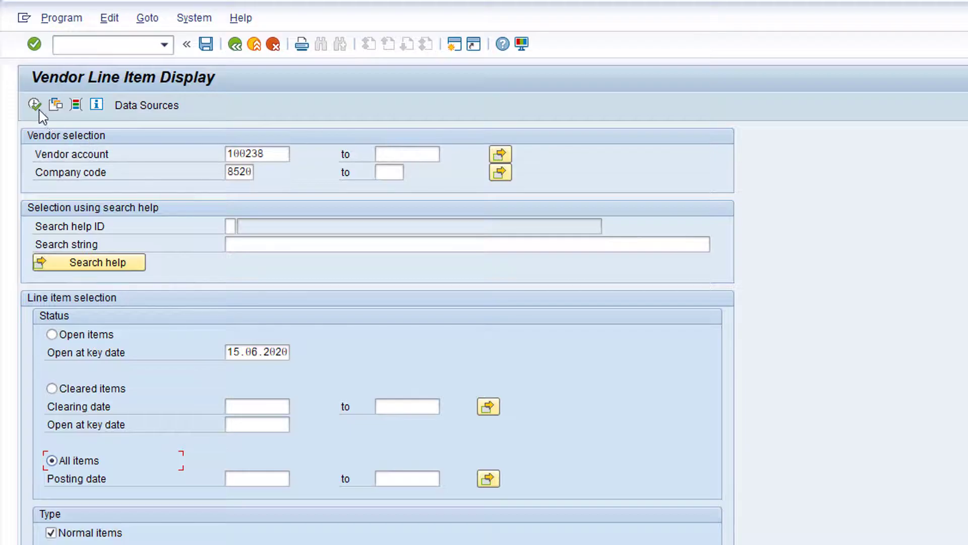
pyautogui.click(35, 105)
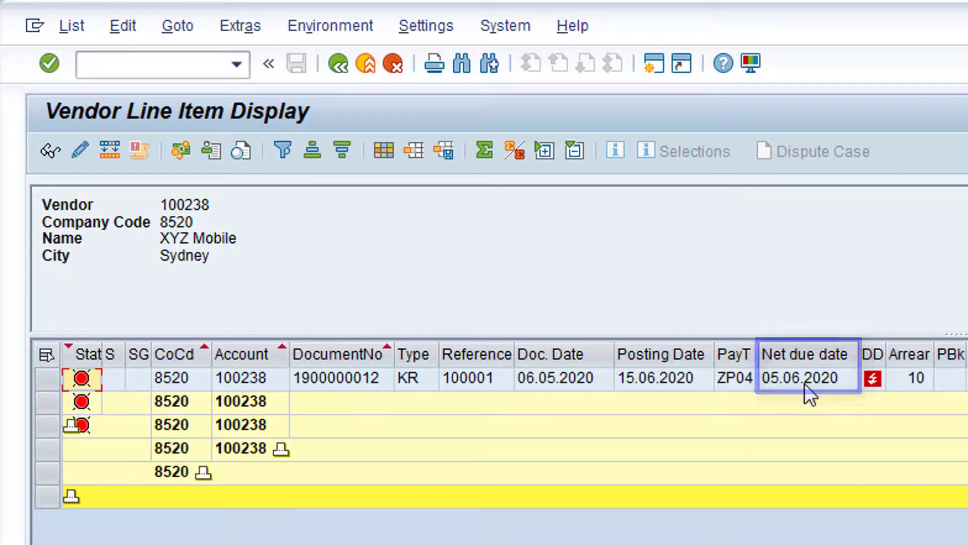
pyautogui.moveTo(874, 385)
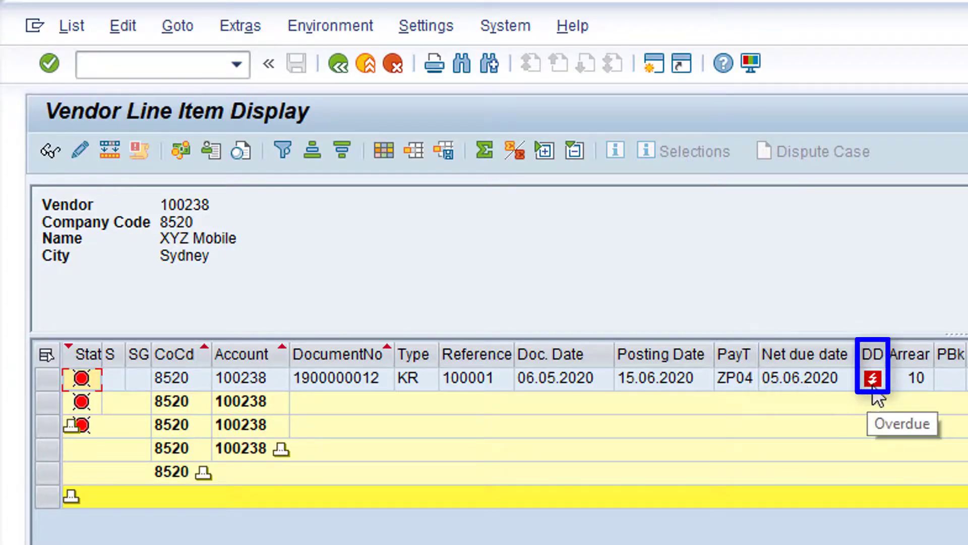